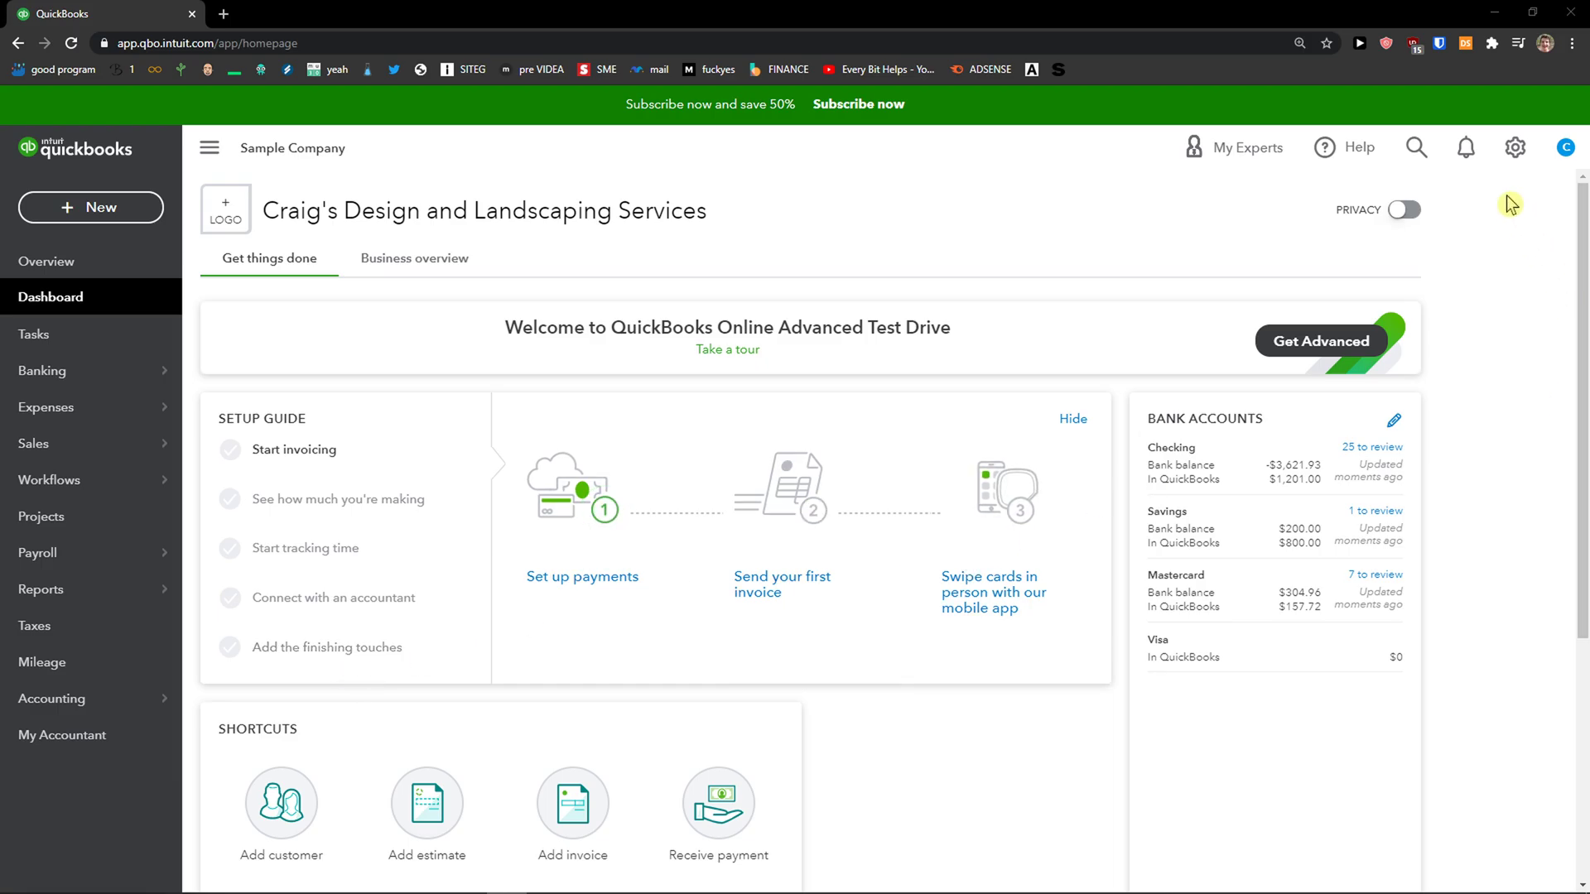
Open Custom form styles from the settings gear and list the New style types
left_click(1514, 149)
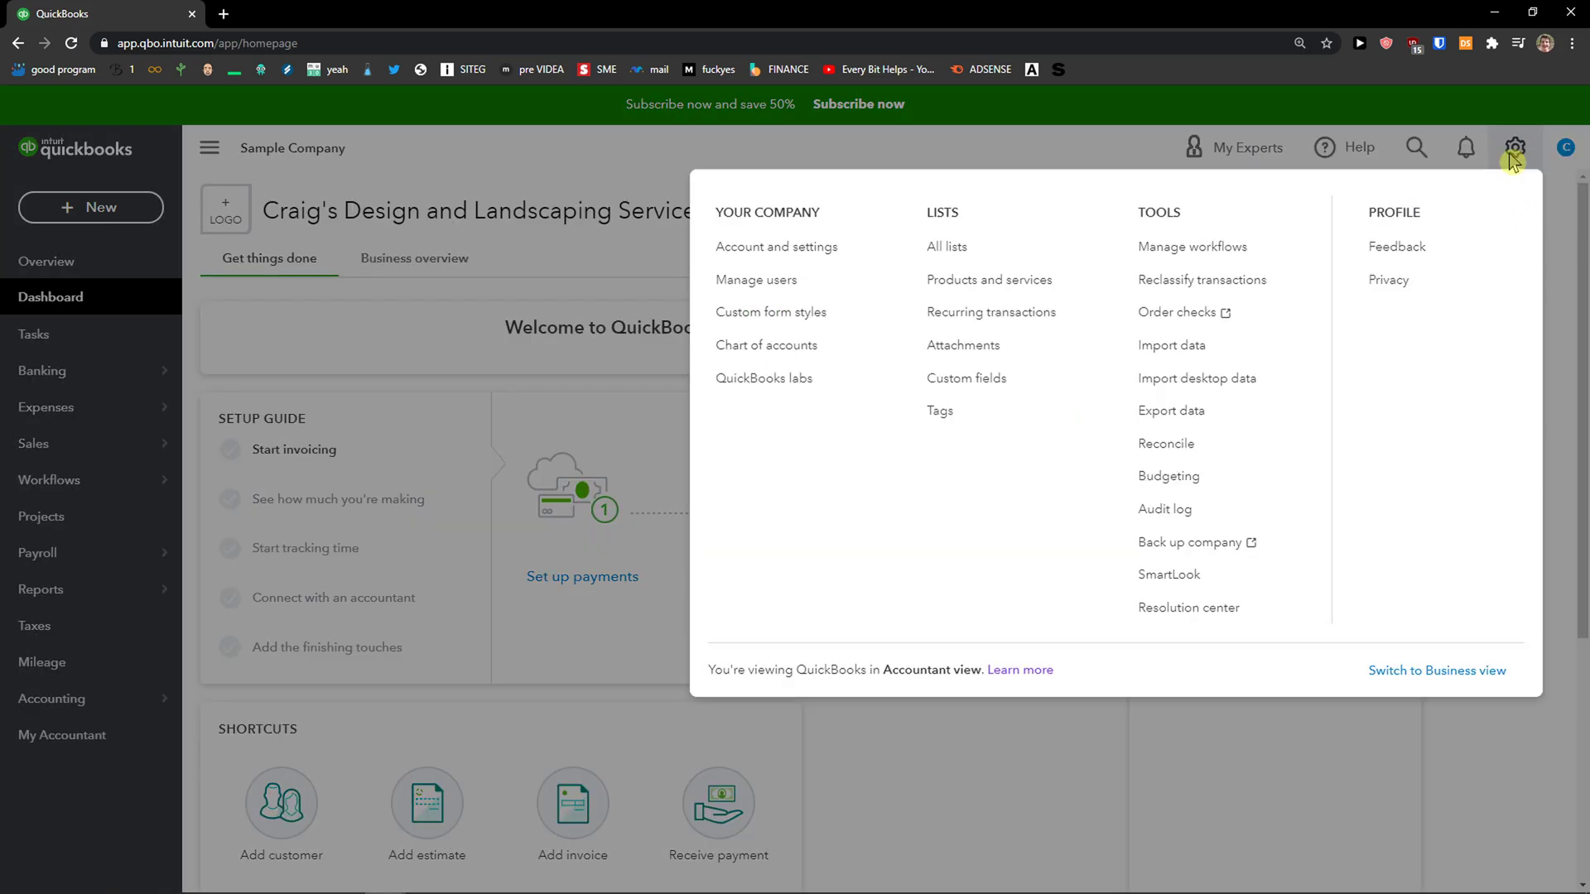
left_click(823, 318)
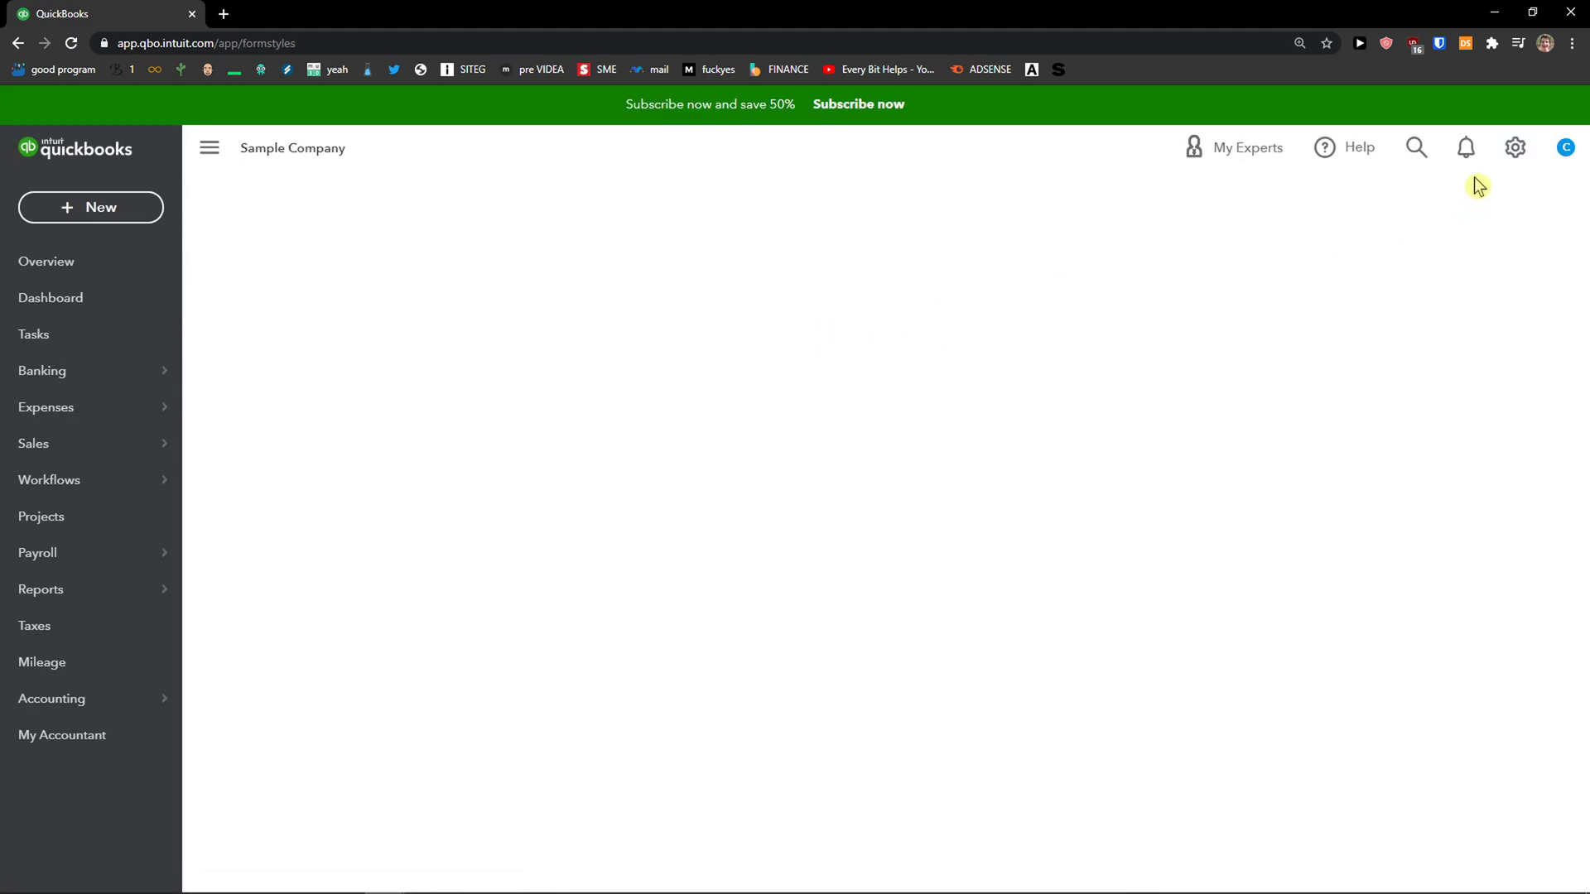
left_click(1515, 147)
left_click(623, 250)
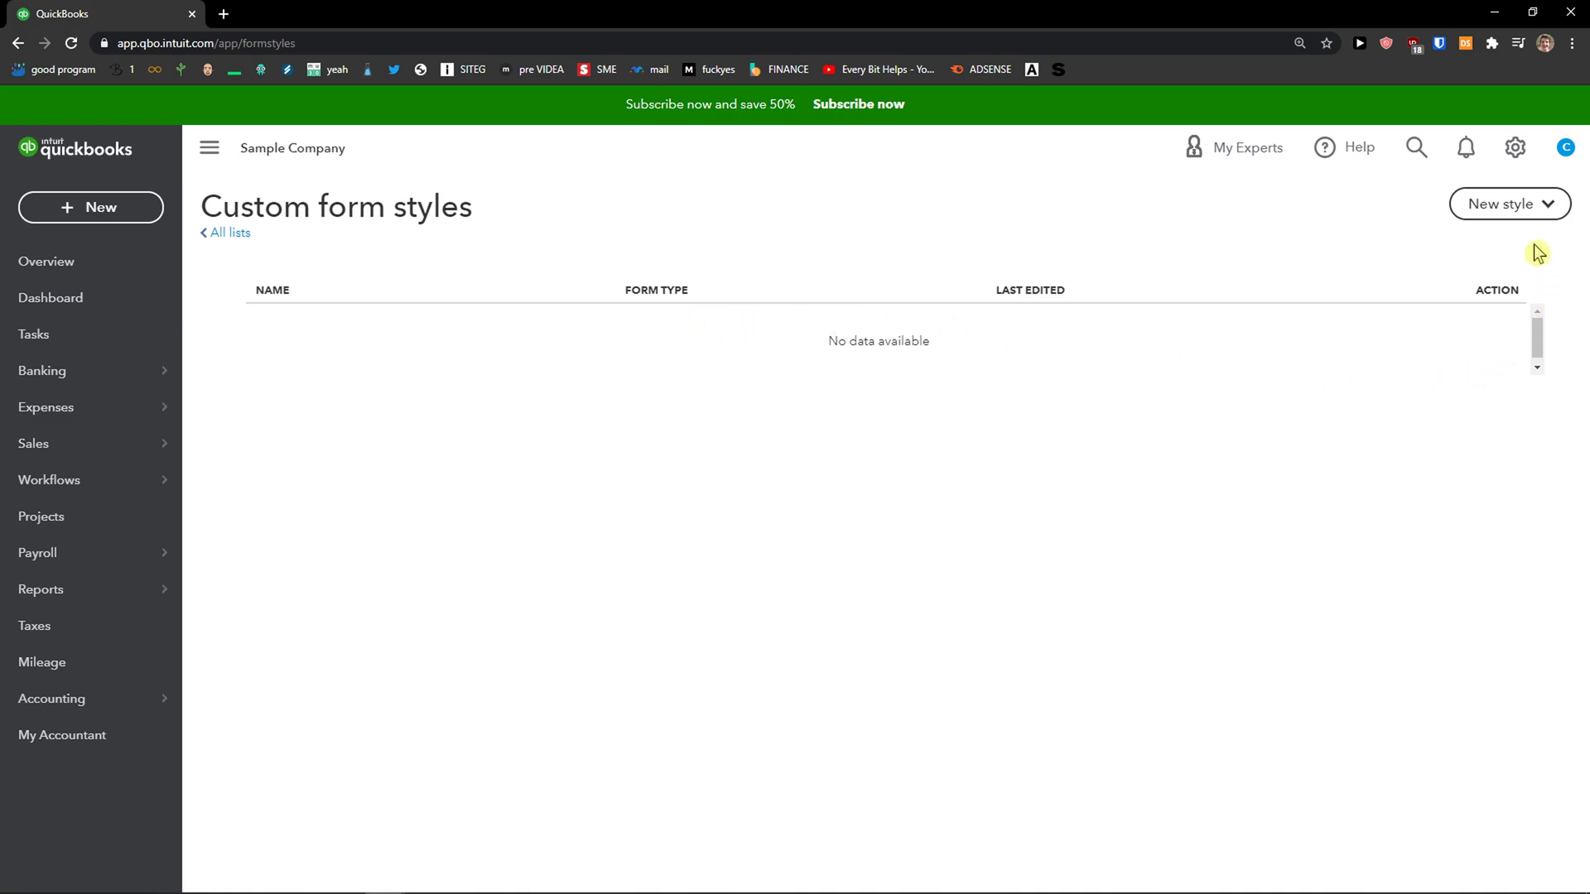
left_click(1528, 207)
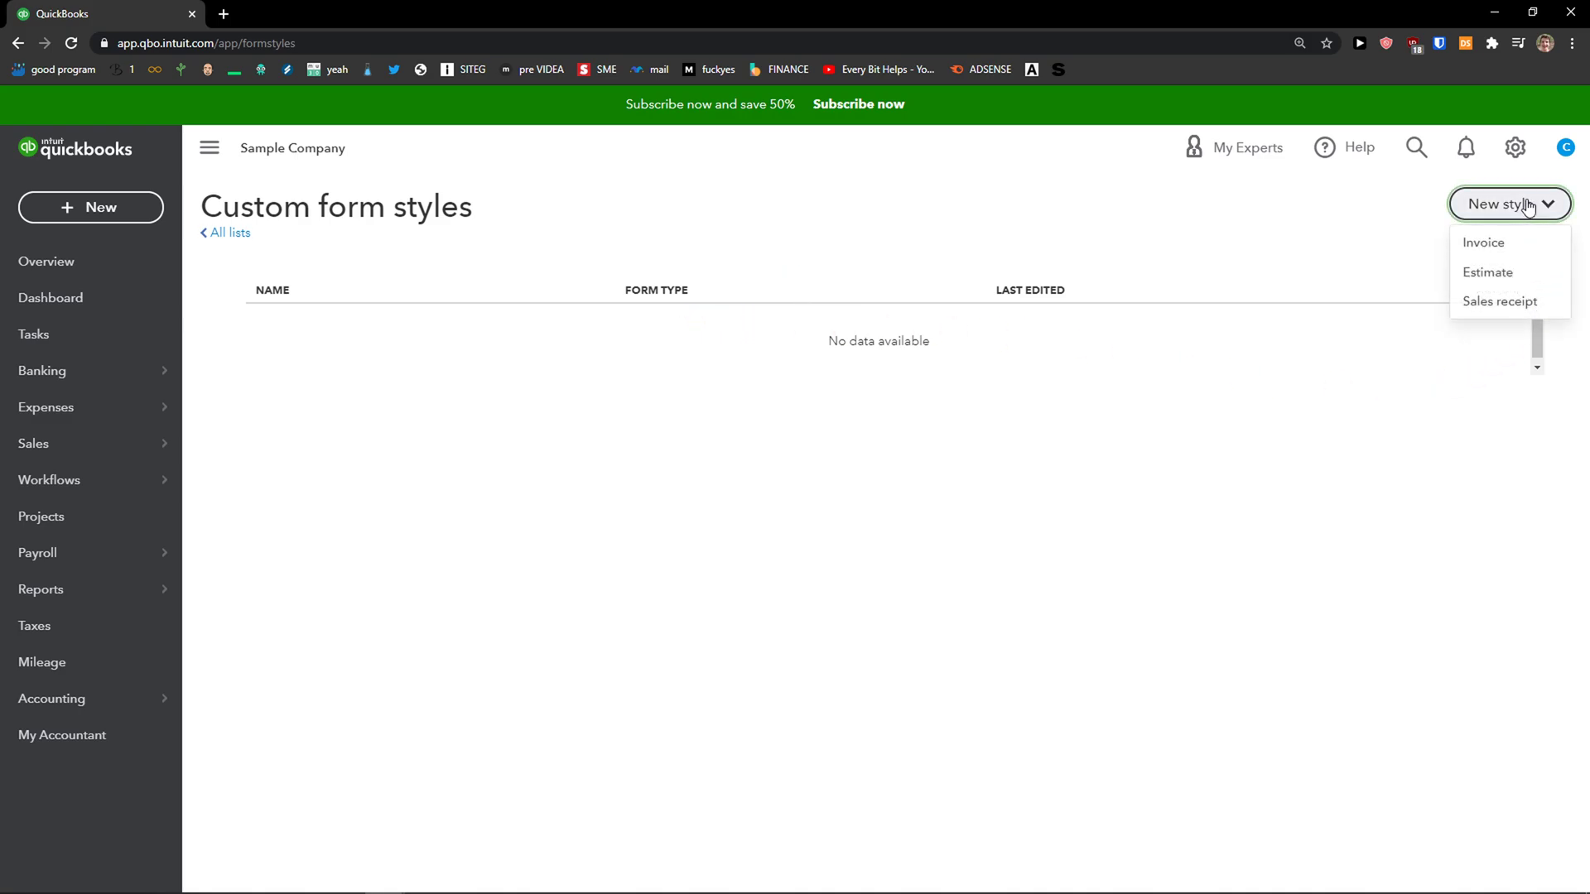
Start a new invoice style, compare the Fresh, Bold, Friendly and Airy templates, and apply Modern
left_click(1504, 242)
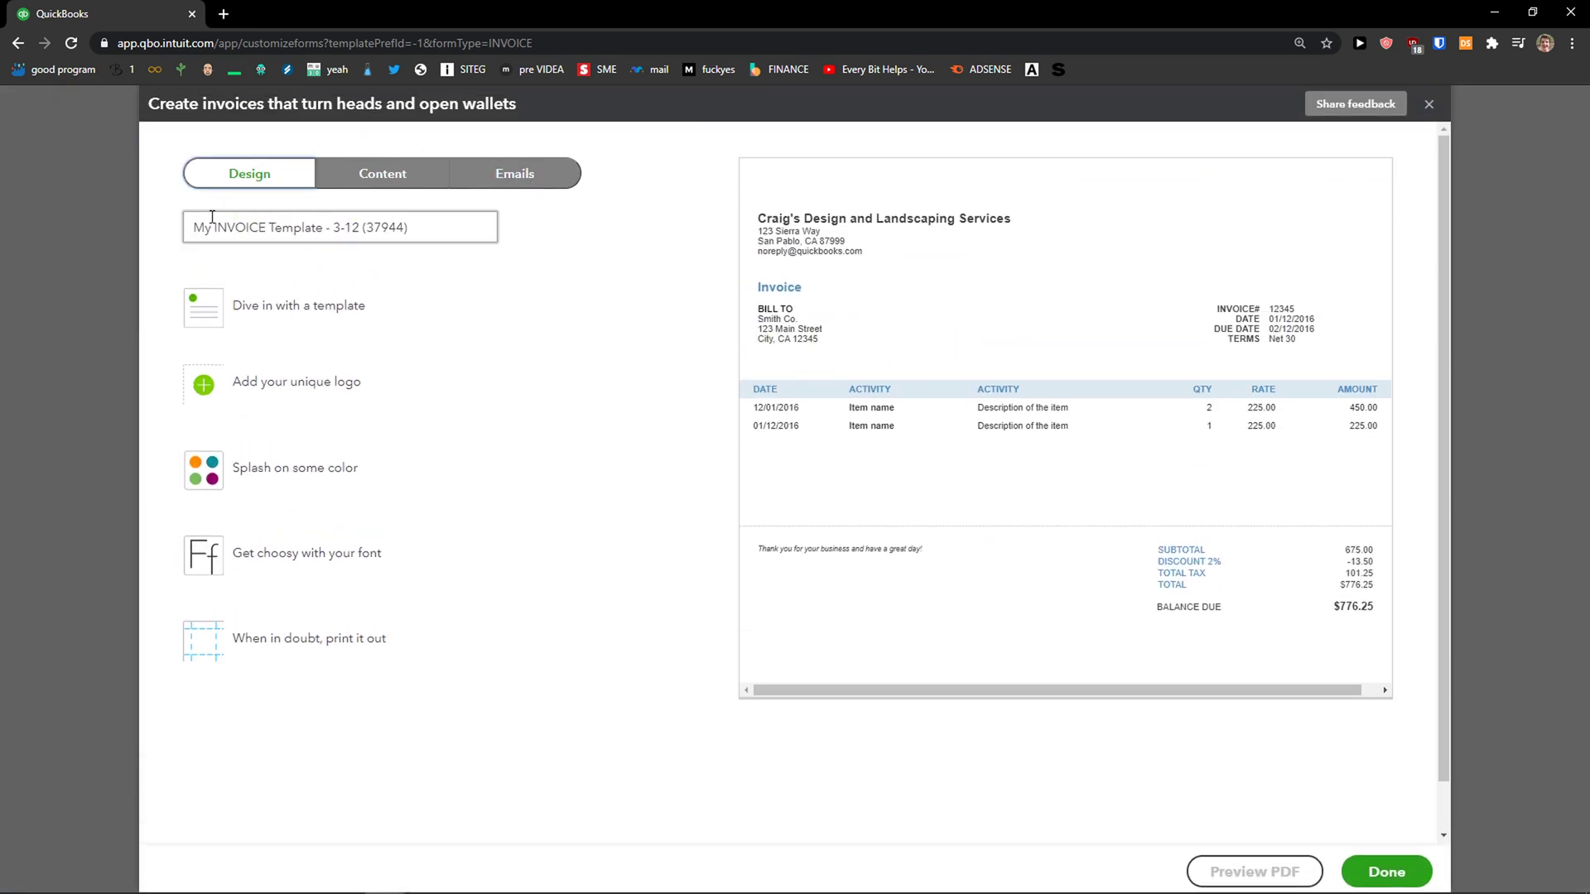
left_click(258, 308)
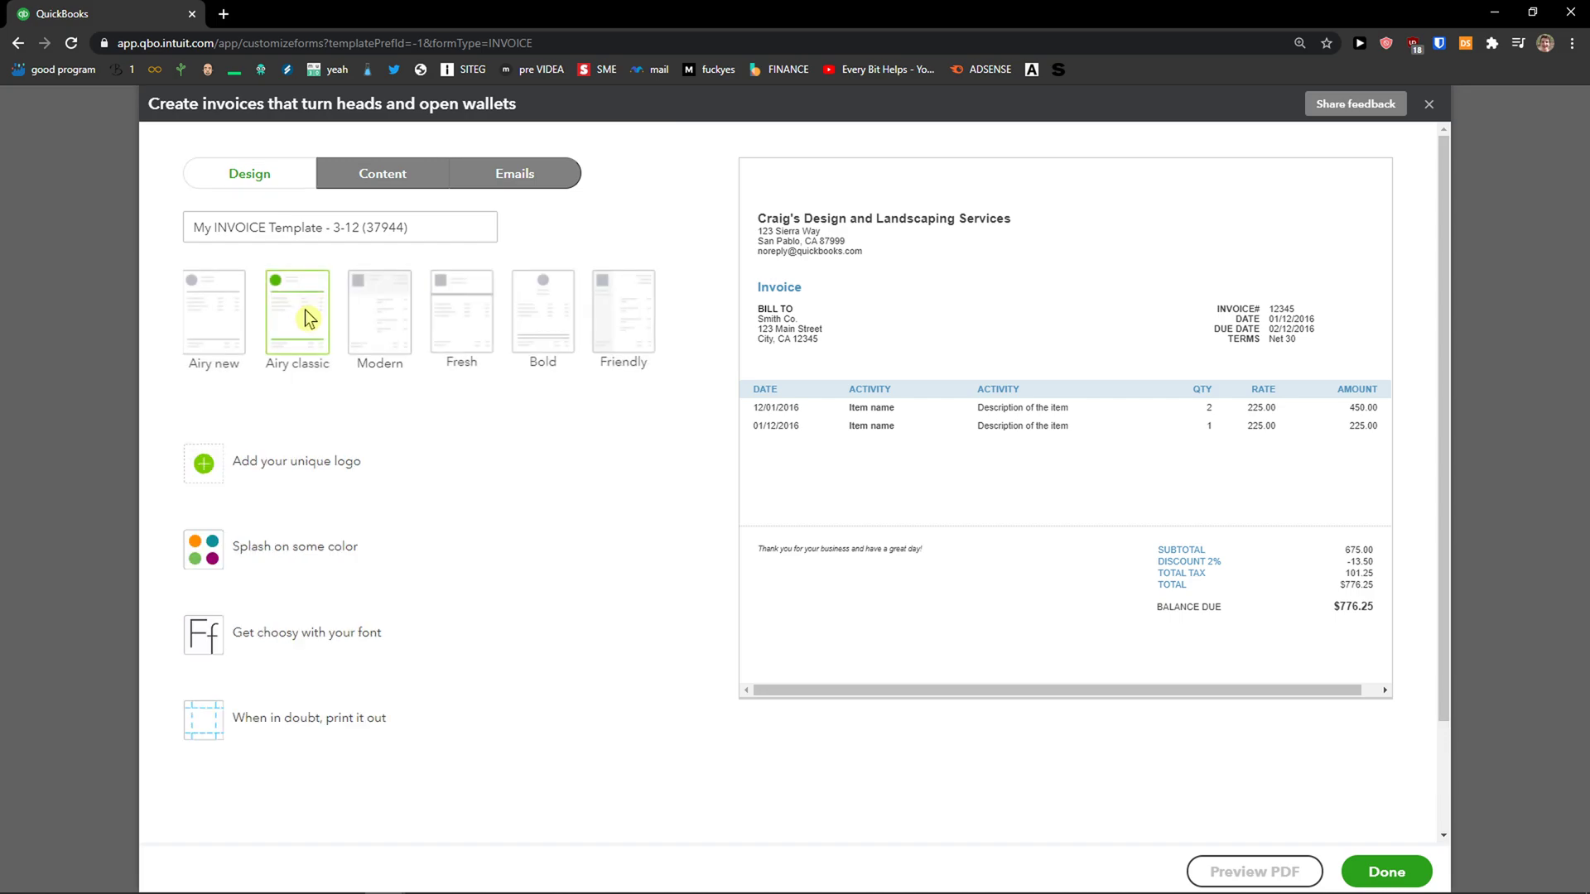
left_click(384, 321)
left_click(479, 330)
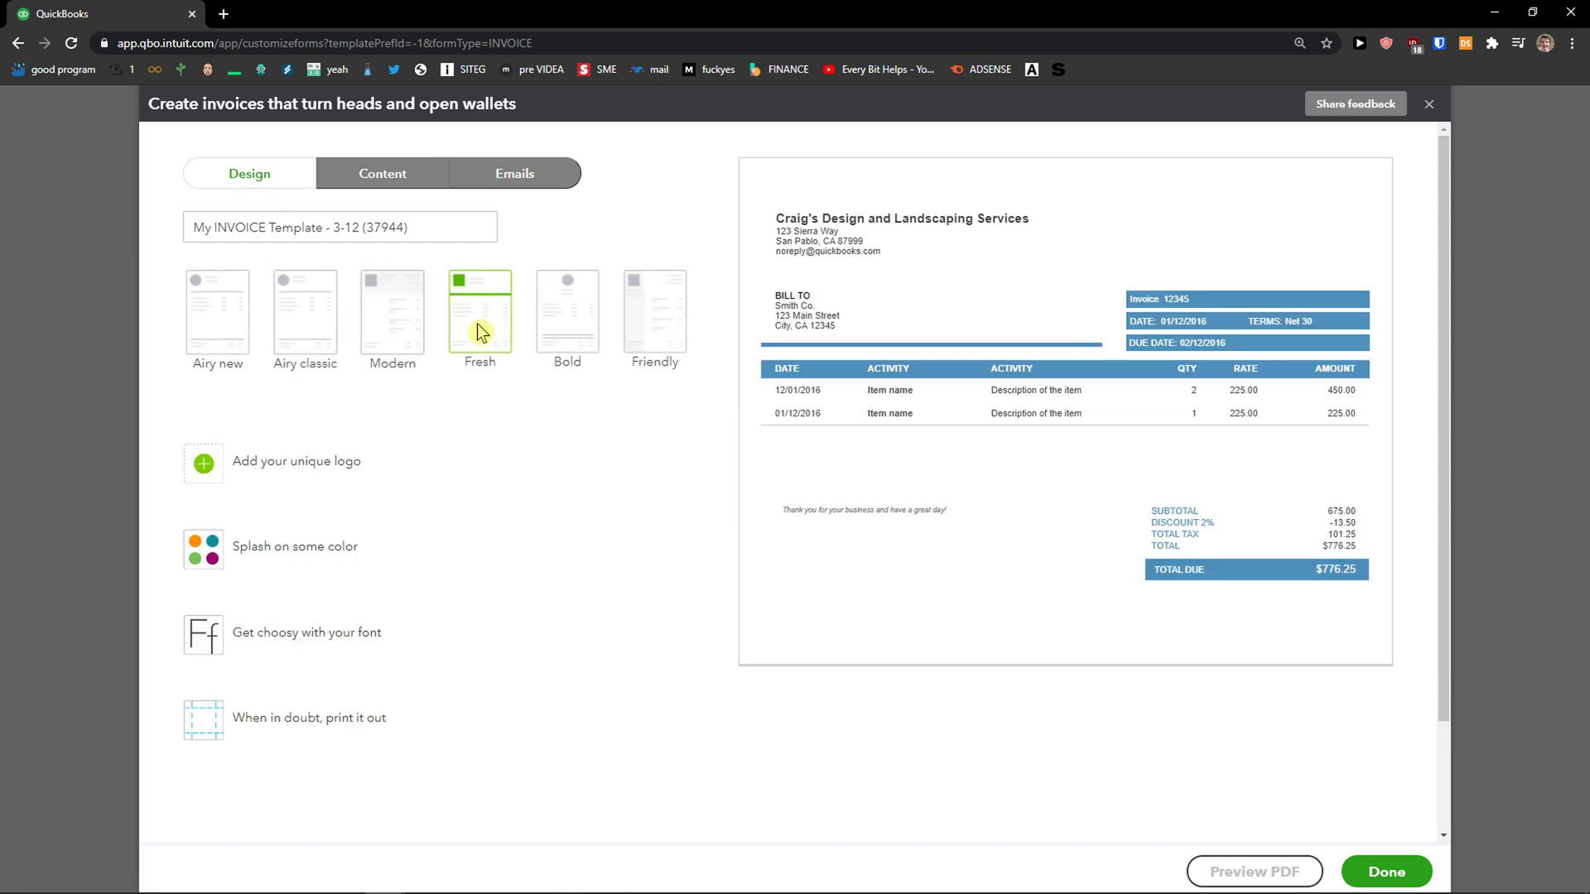
left_click(561, 325)
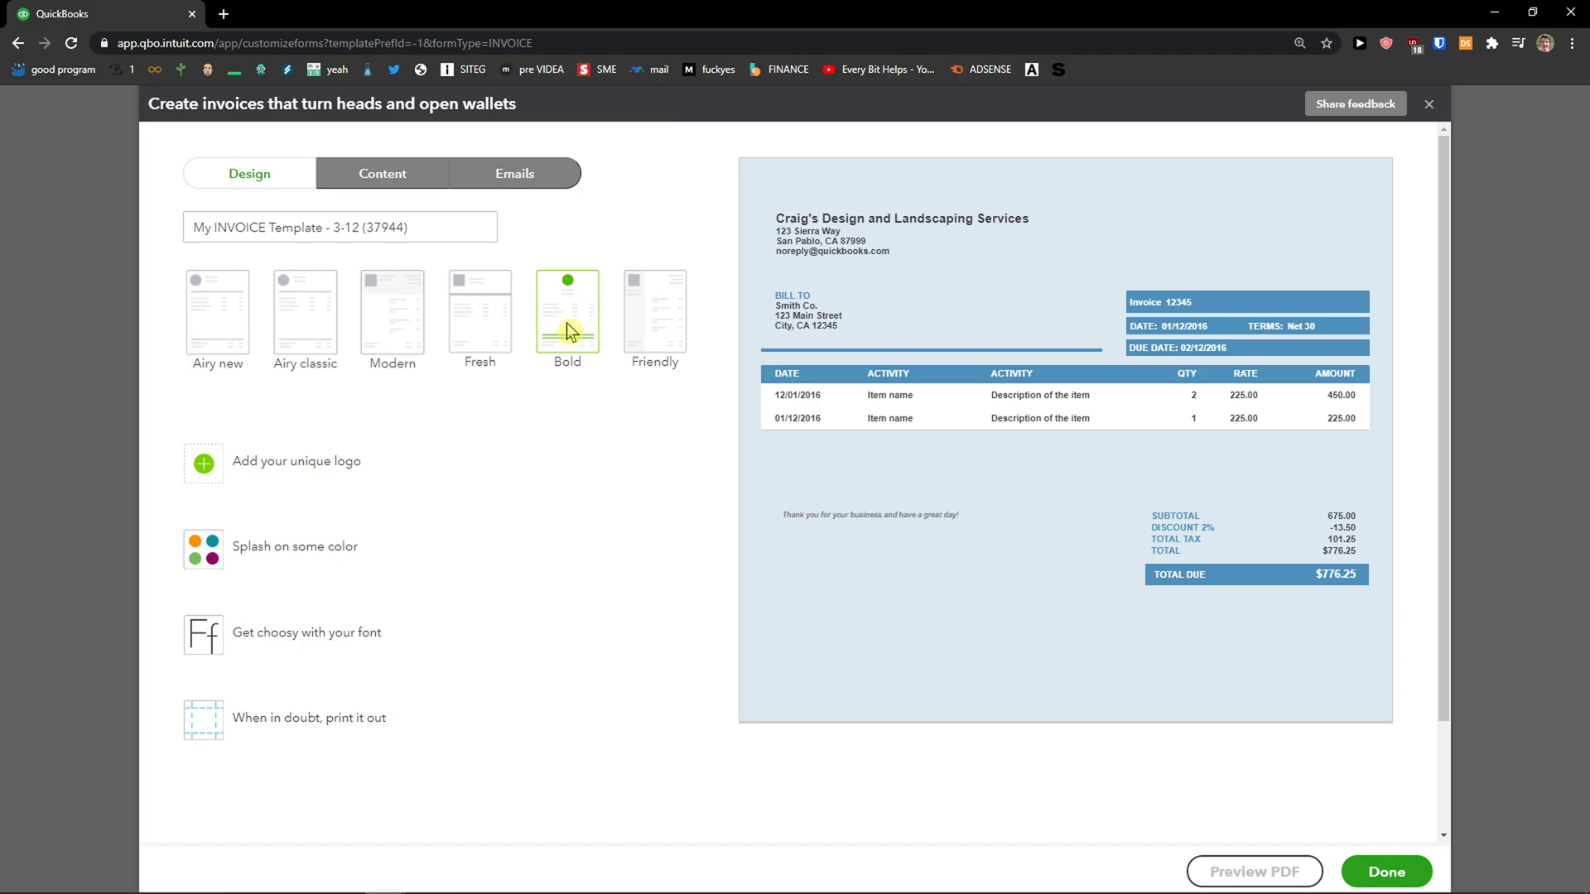
left_click(630, 323)
left_click(478, 321)
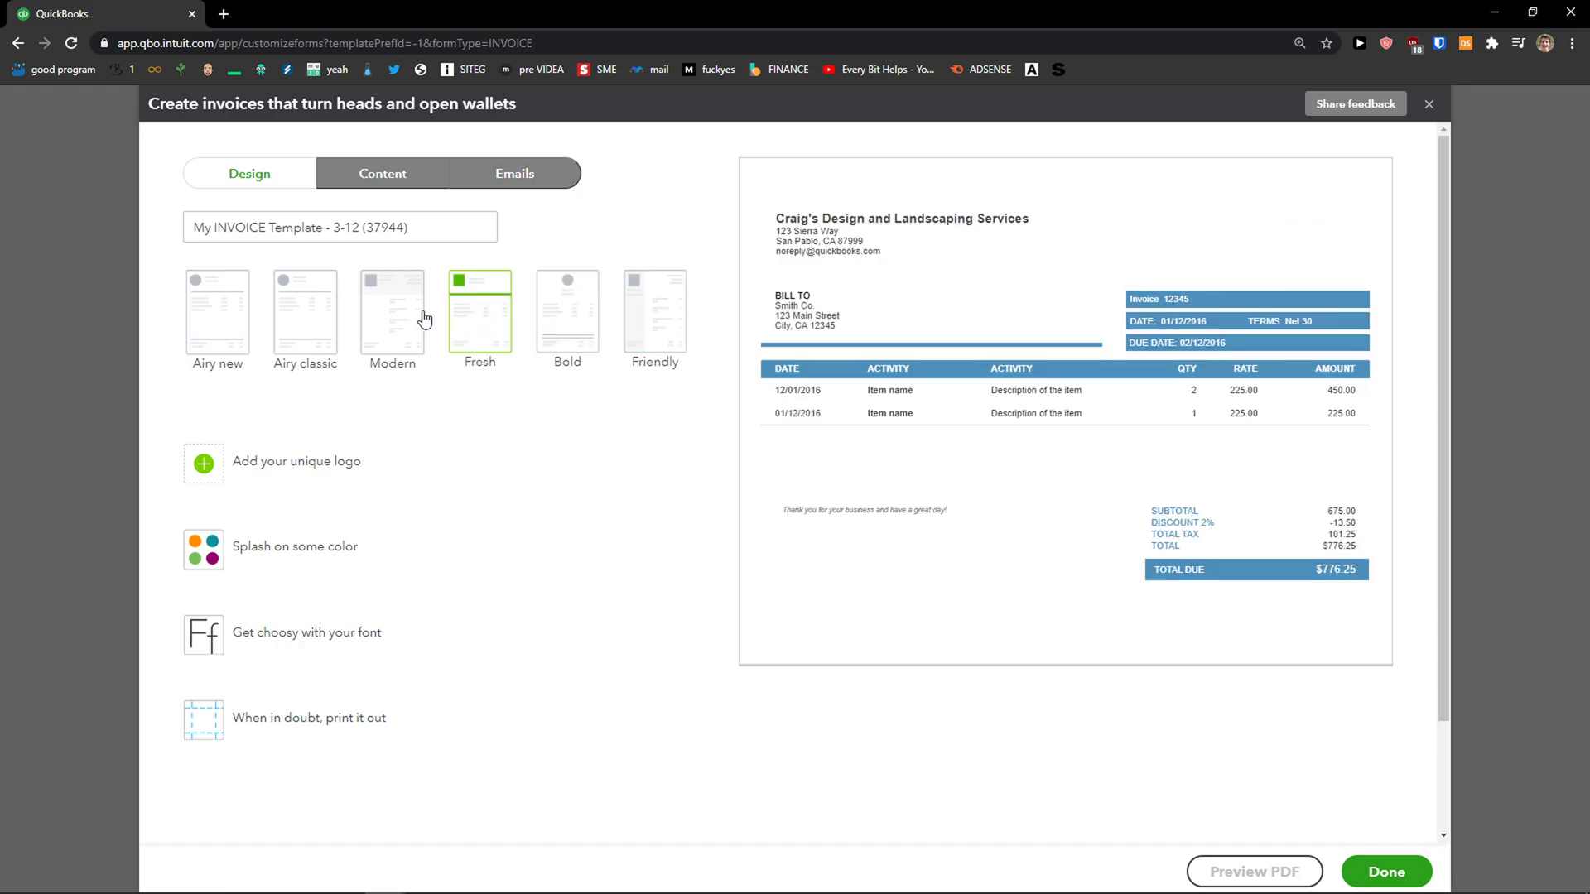
left_click(400, 320)
left_click(317, 320)
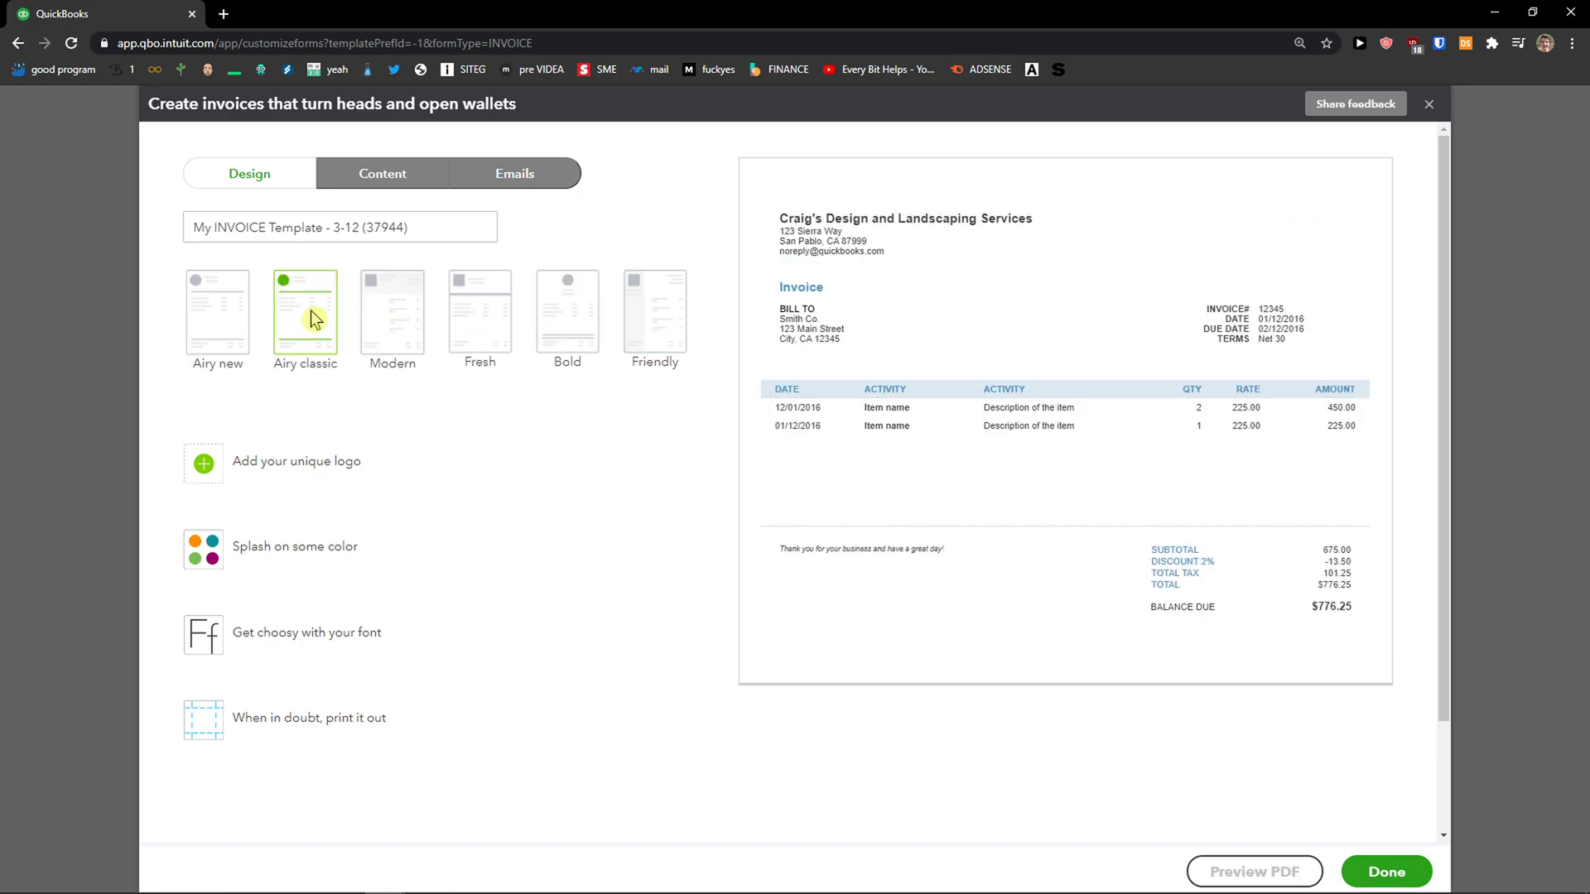
left_click(226, 314)
left_click(406, 314)
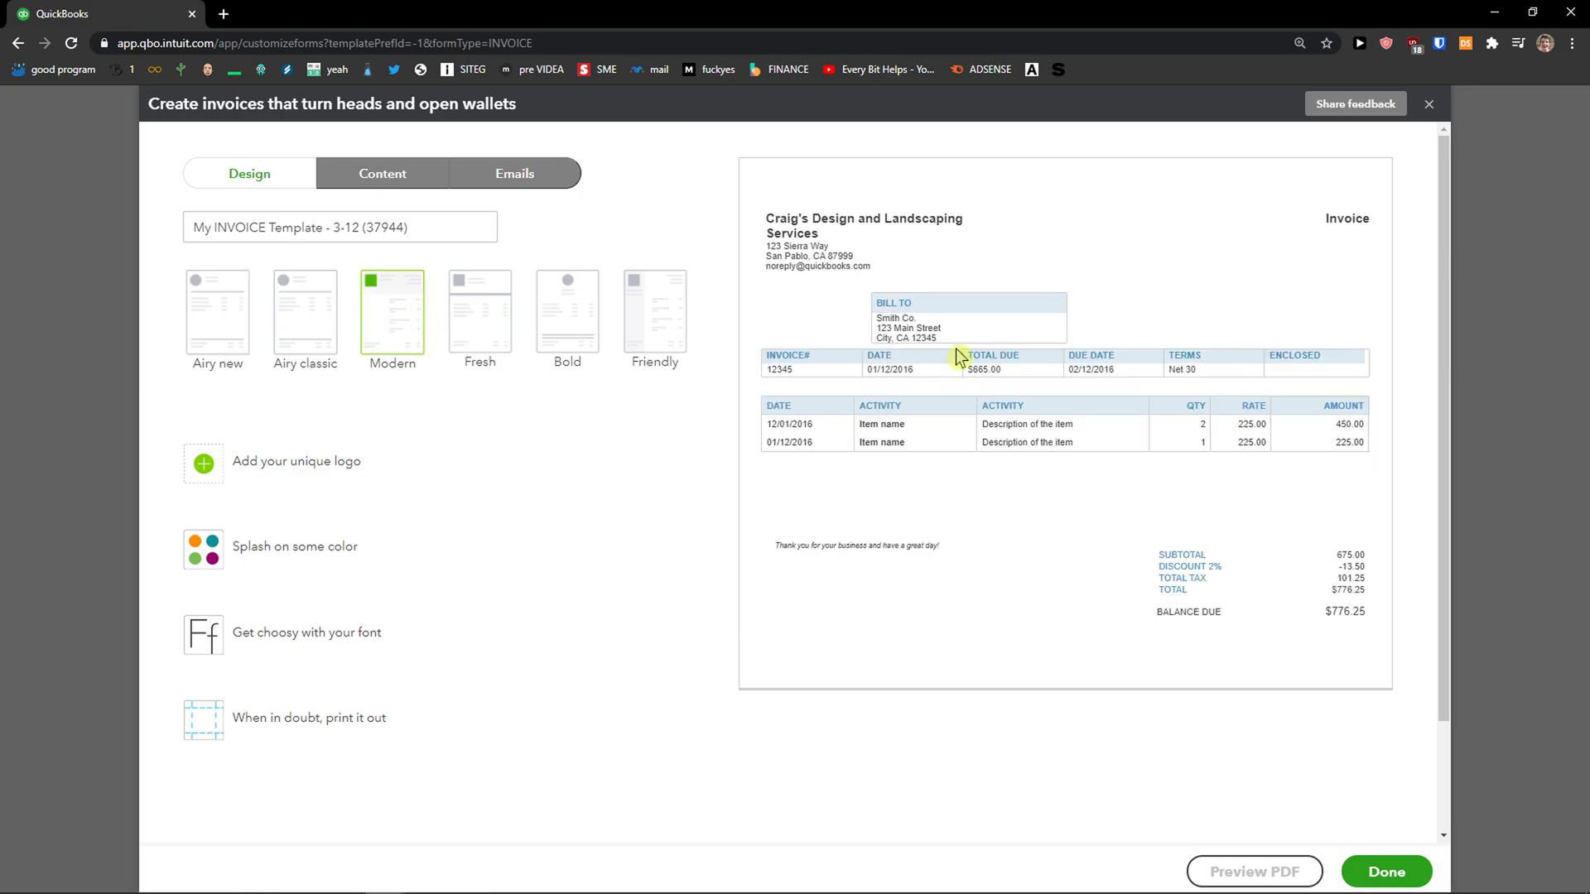
Upload baby-yoda.png as the invoice logo and save it
left_click(293, 479)
left_click(233, 434)
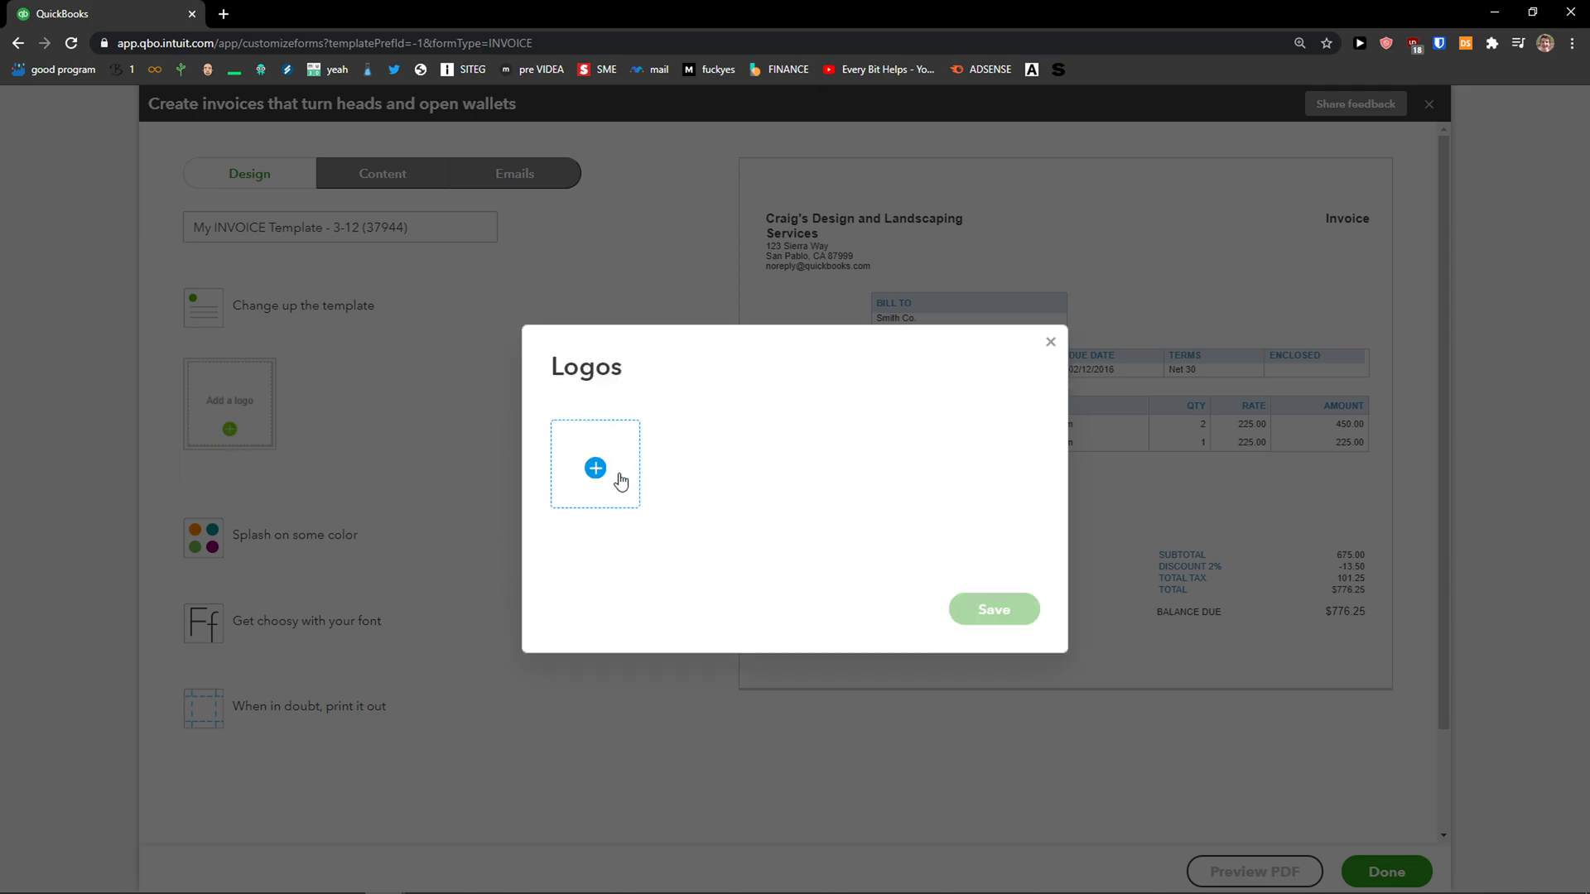
left_click(595, 468)
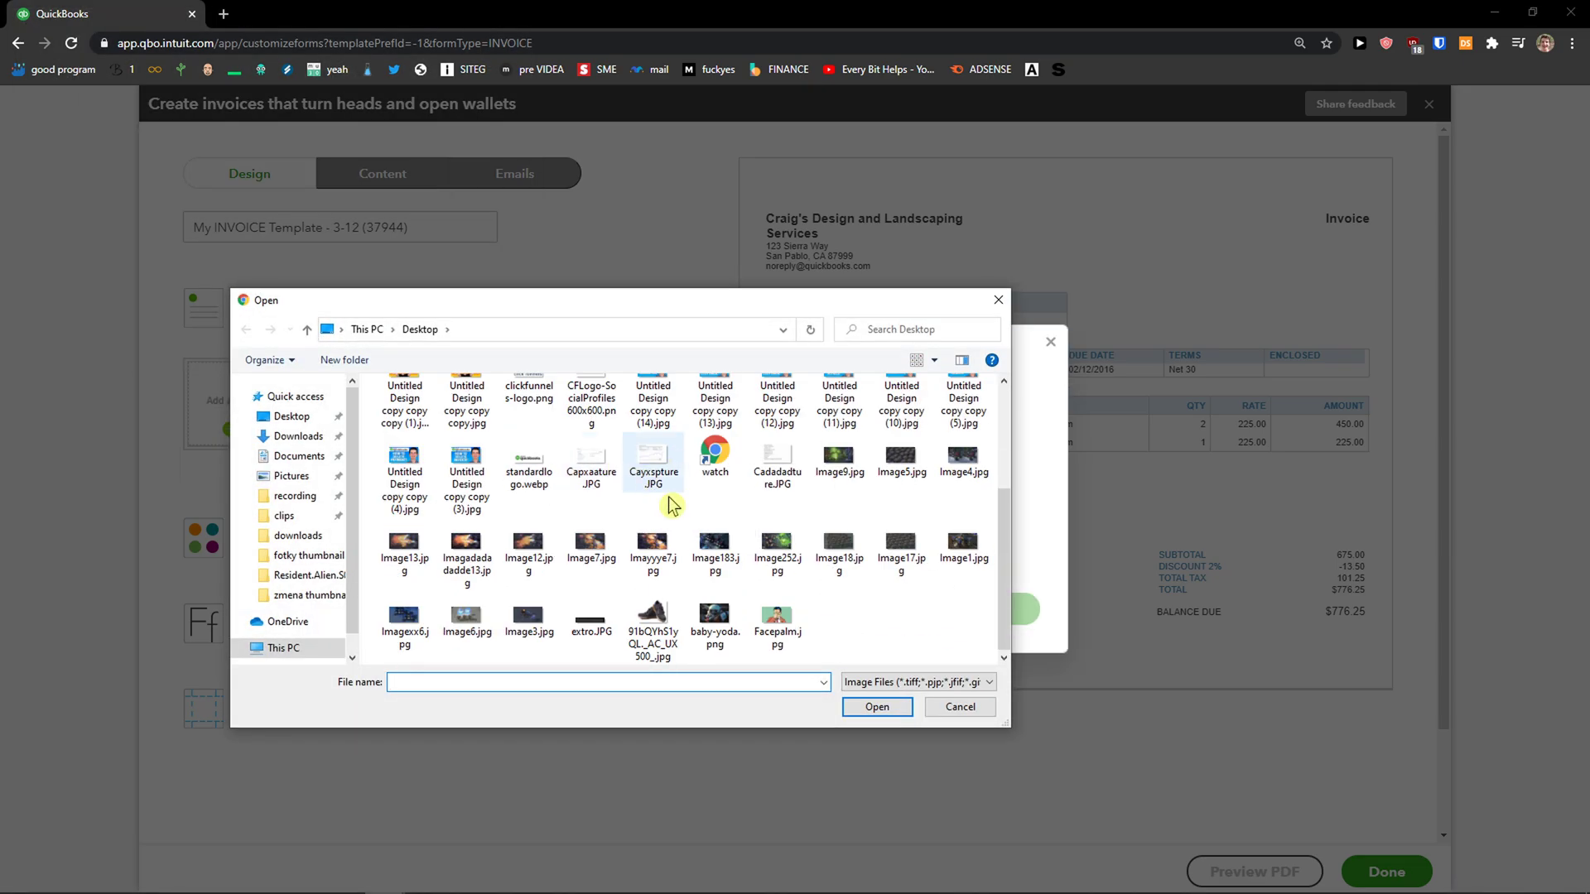
double_click(722, 621)
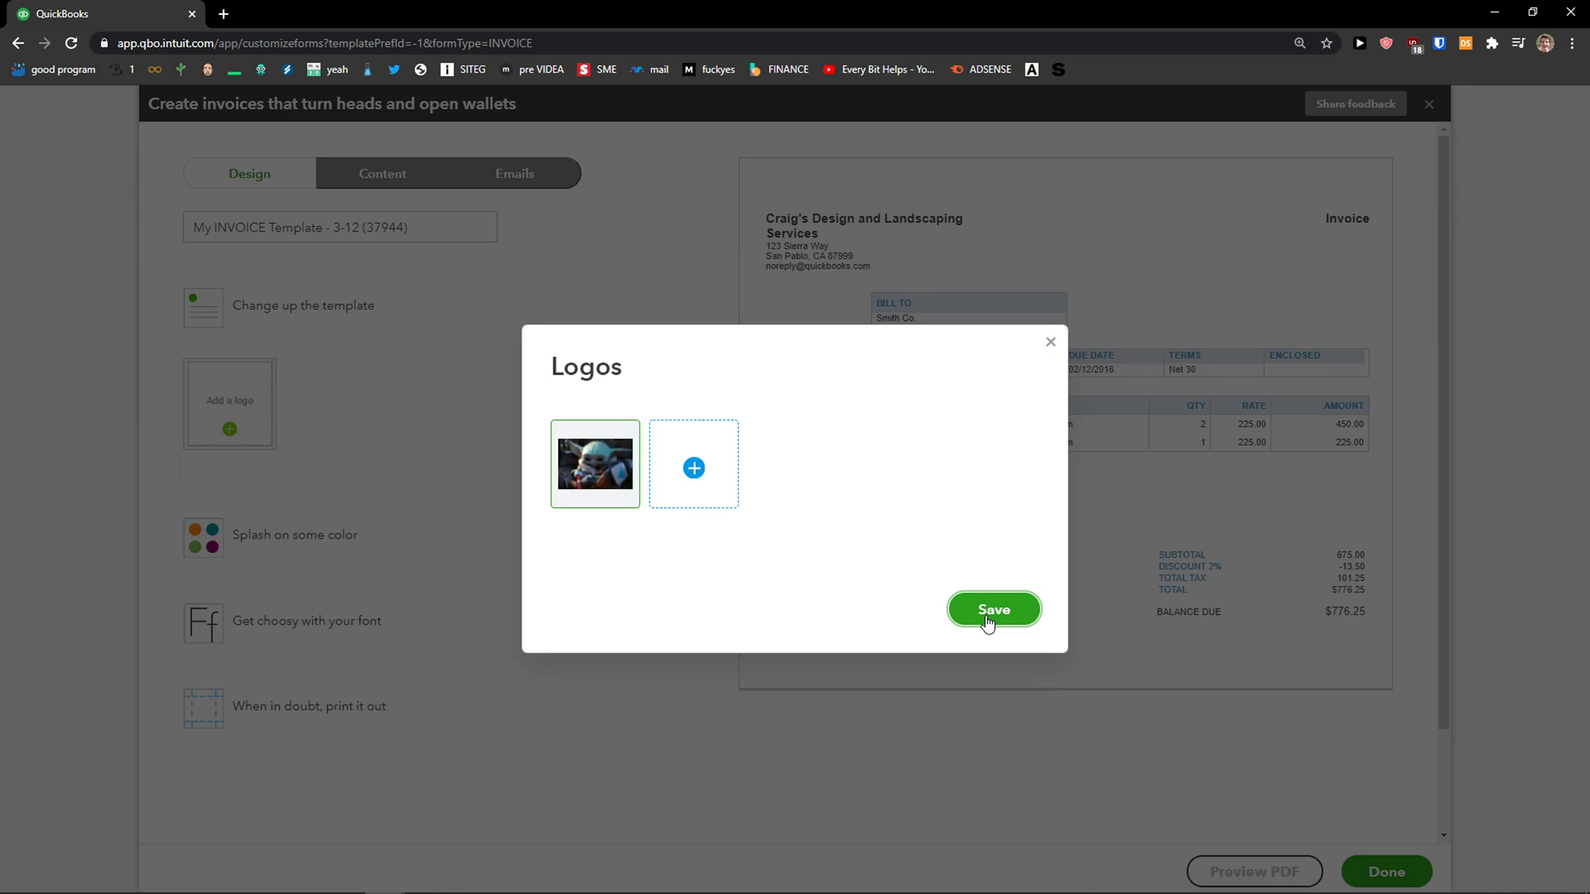
left_click(988, 621)
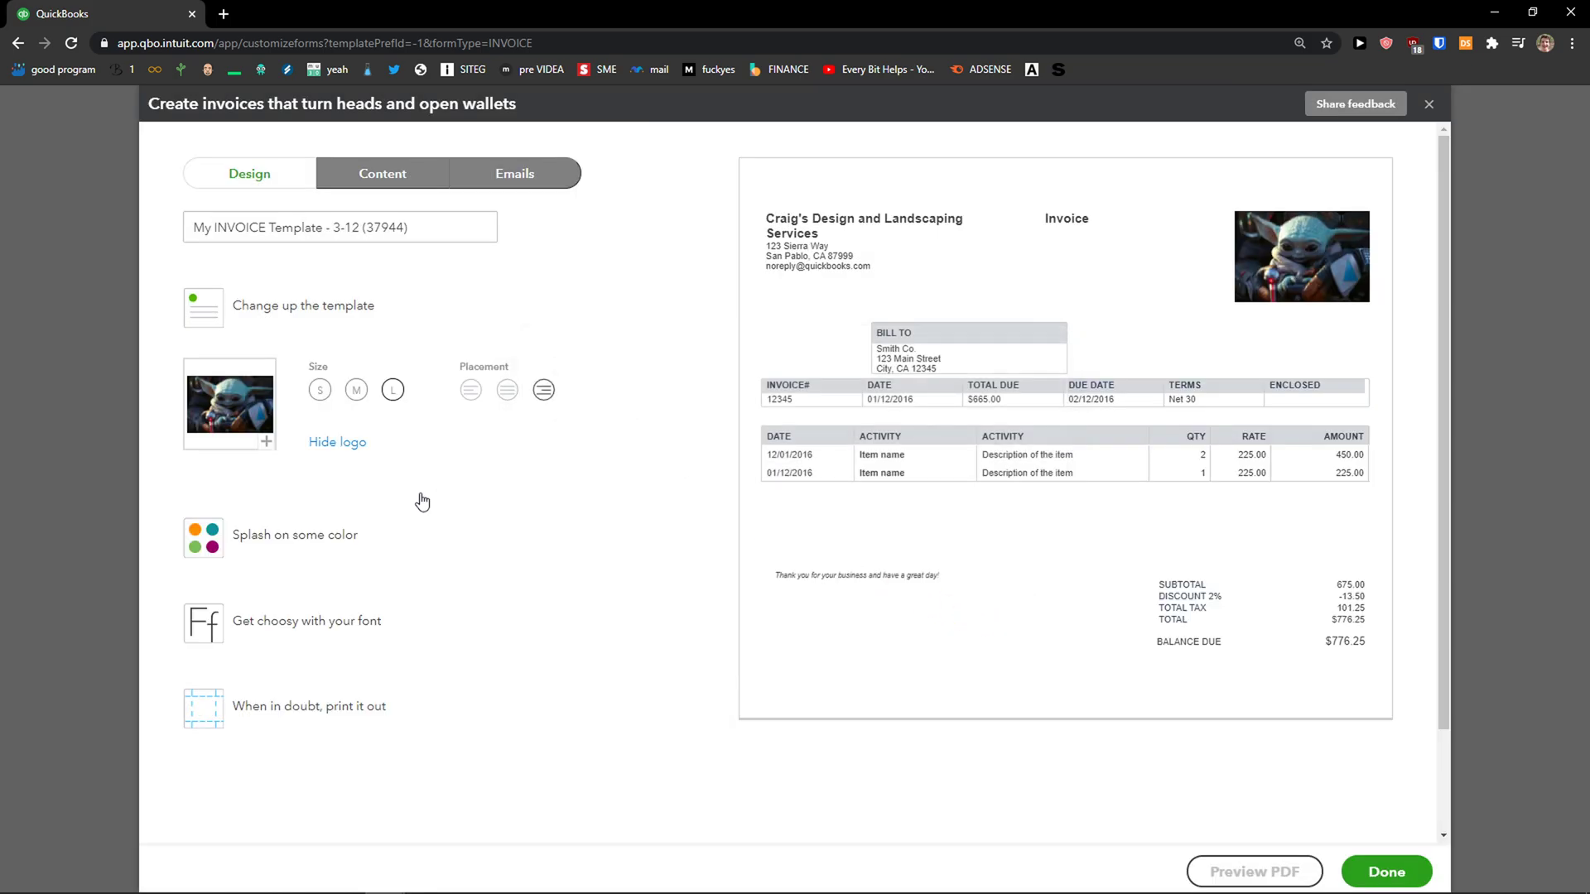
Set the logo size to M and place it on the right
left_click(357, 390)
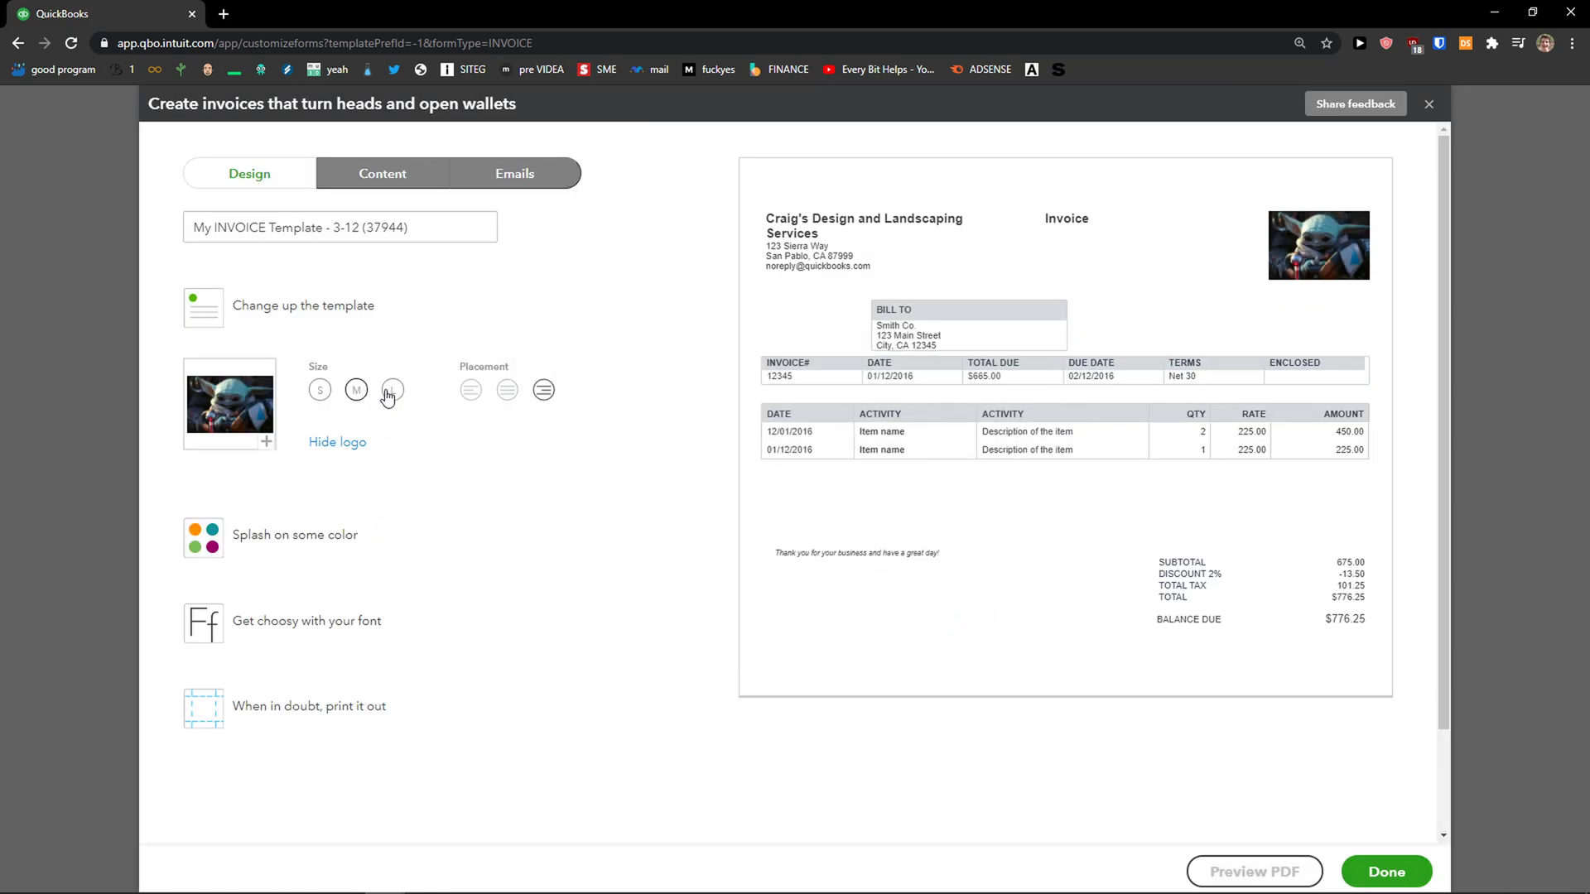
left_click(388, 397)
left_click(359, 397)
left_click(478, 399)
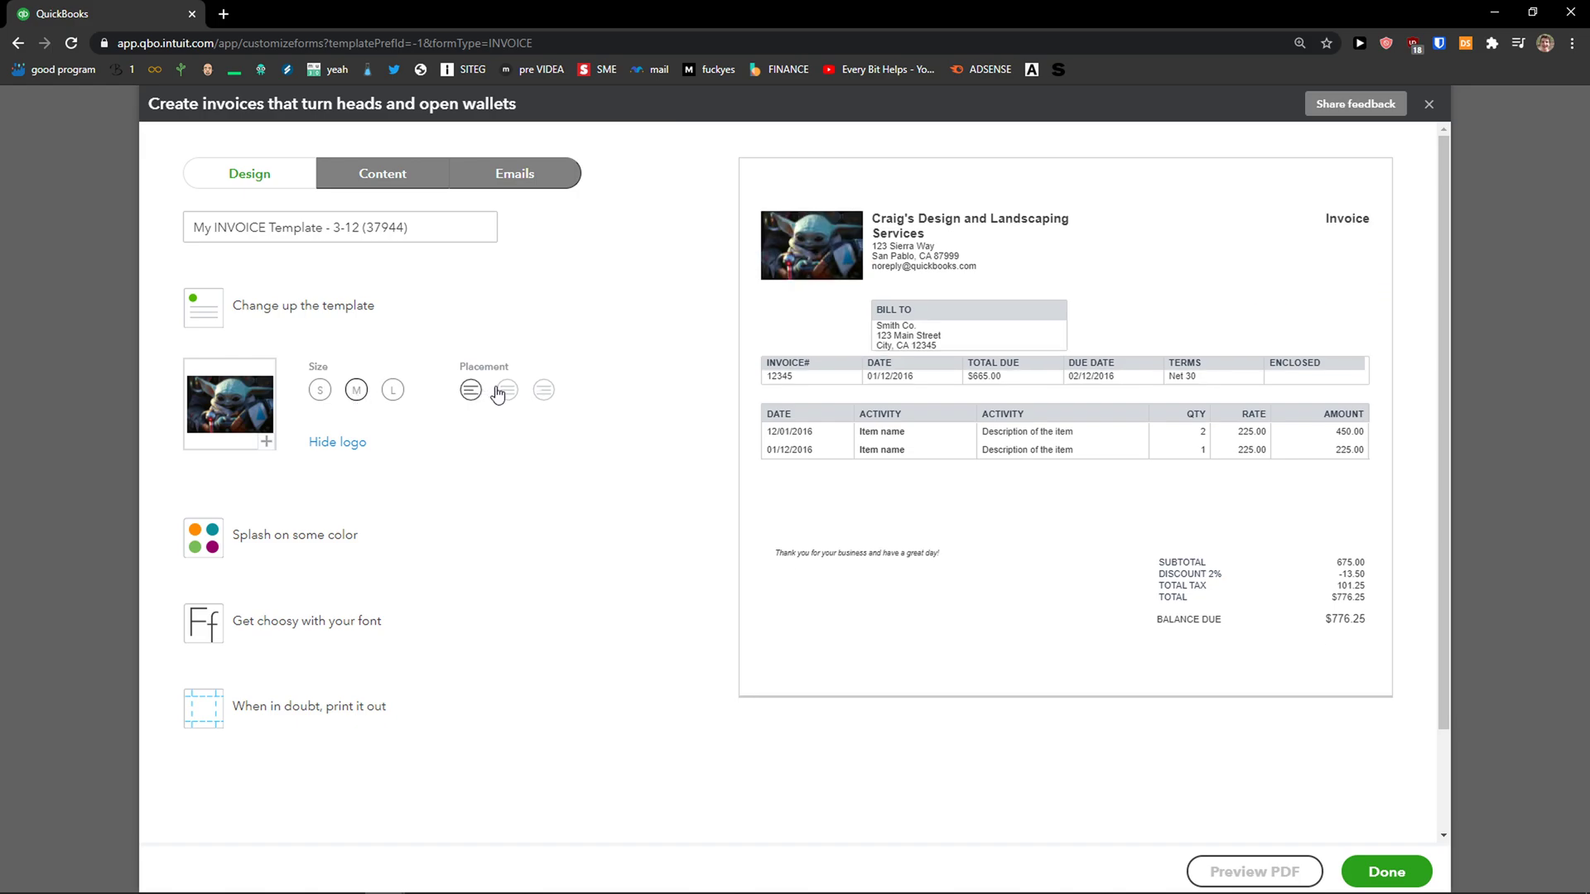
left_click(507, 396)
left_click(544, 397)
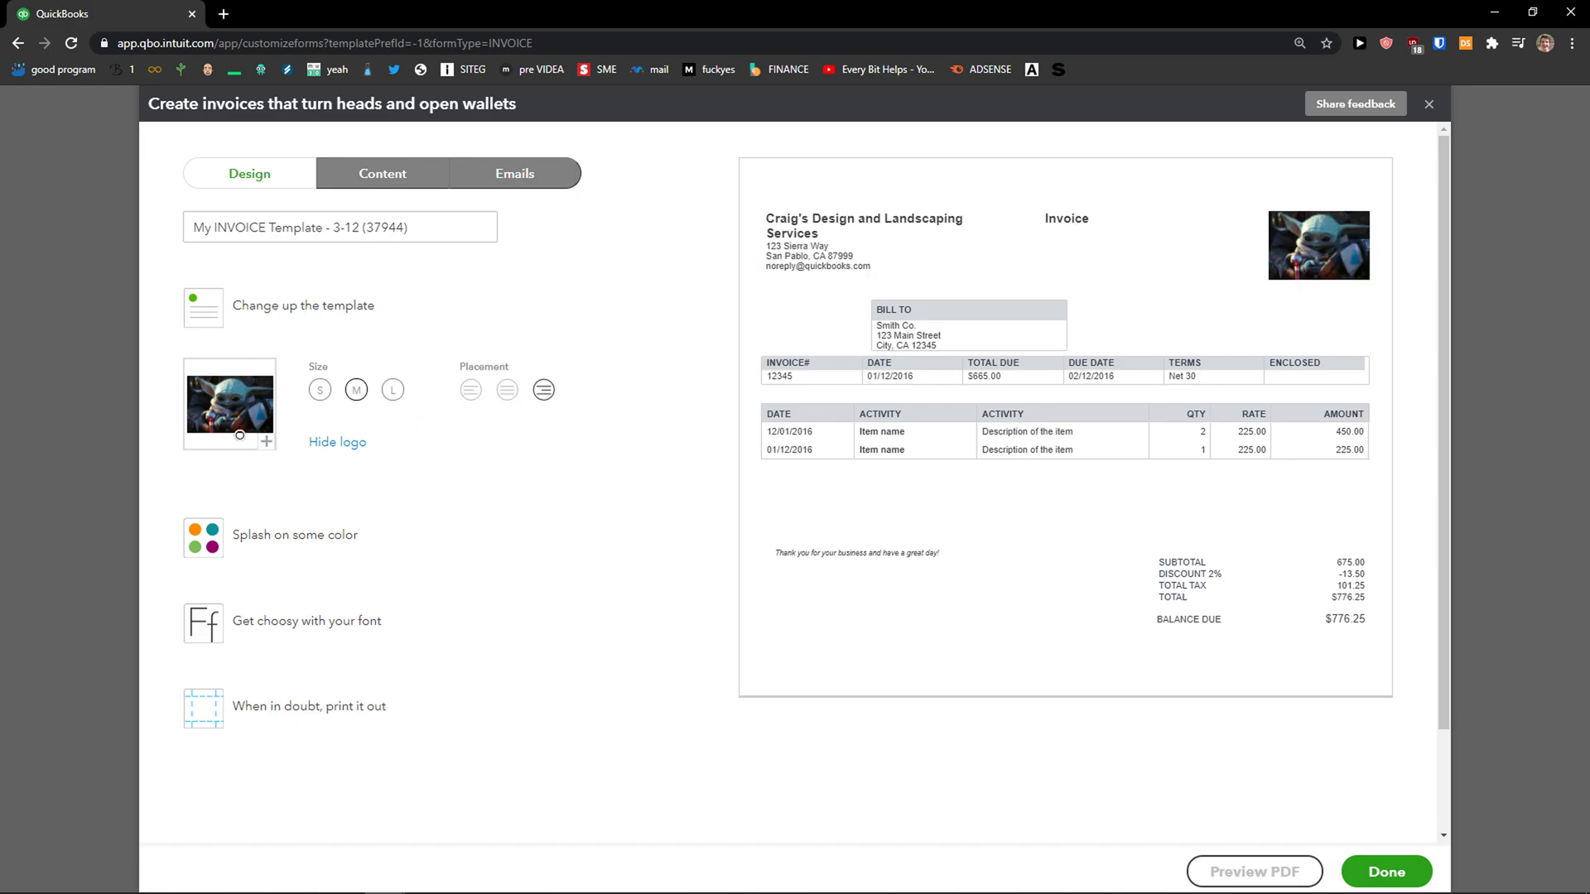
Make the invoice accent colour dark green (#2a651d) after trying grey and light blue
left_click(282, 539)
left_click(306, 453)
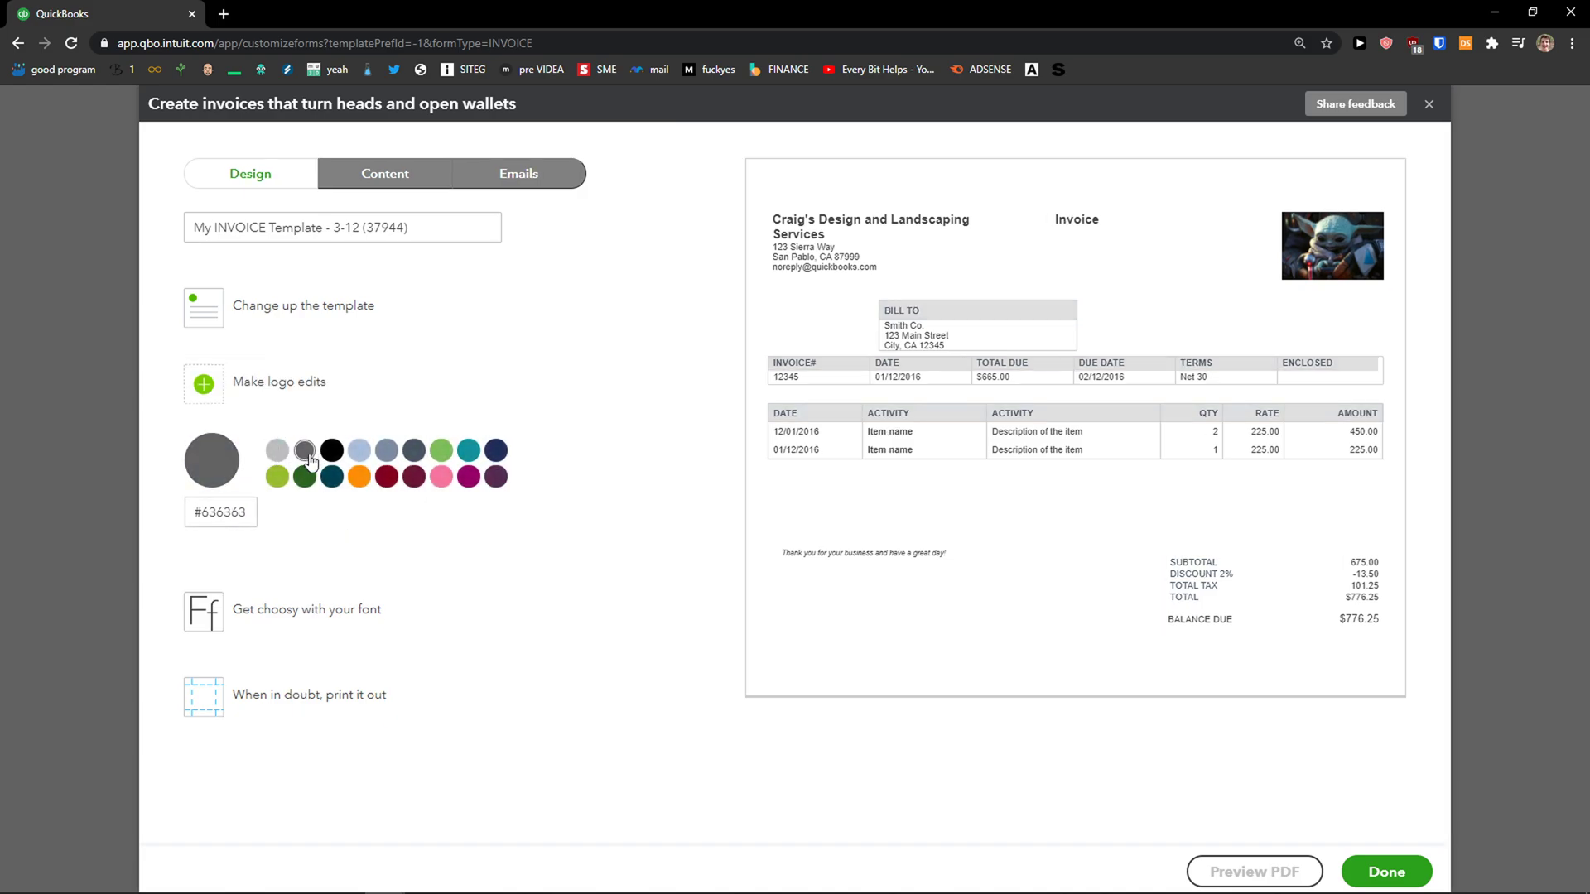
left_click(363, 455)
left_click(304, 477)
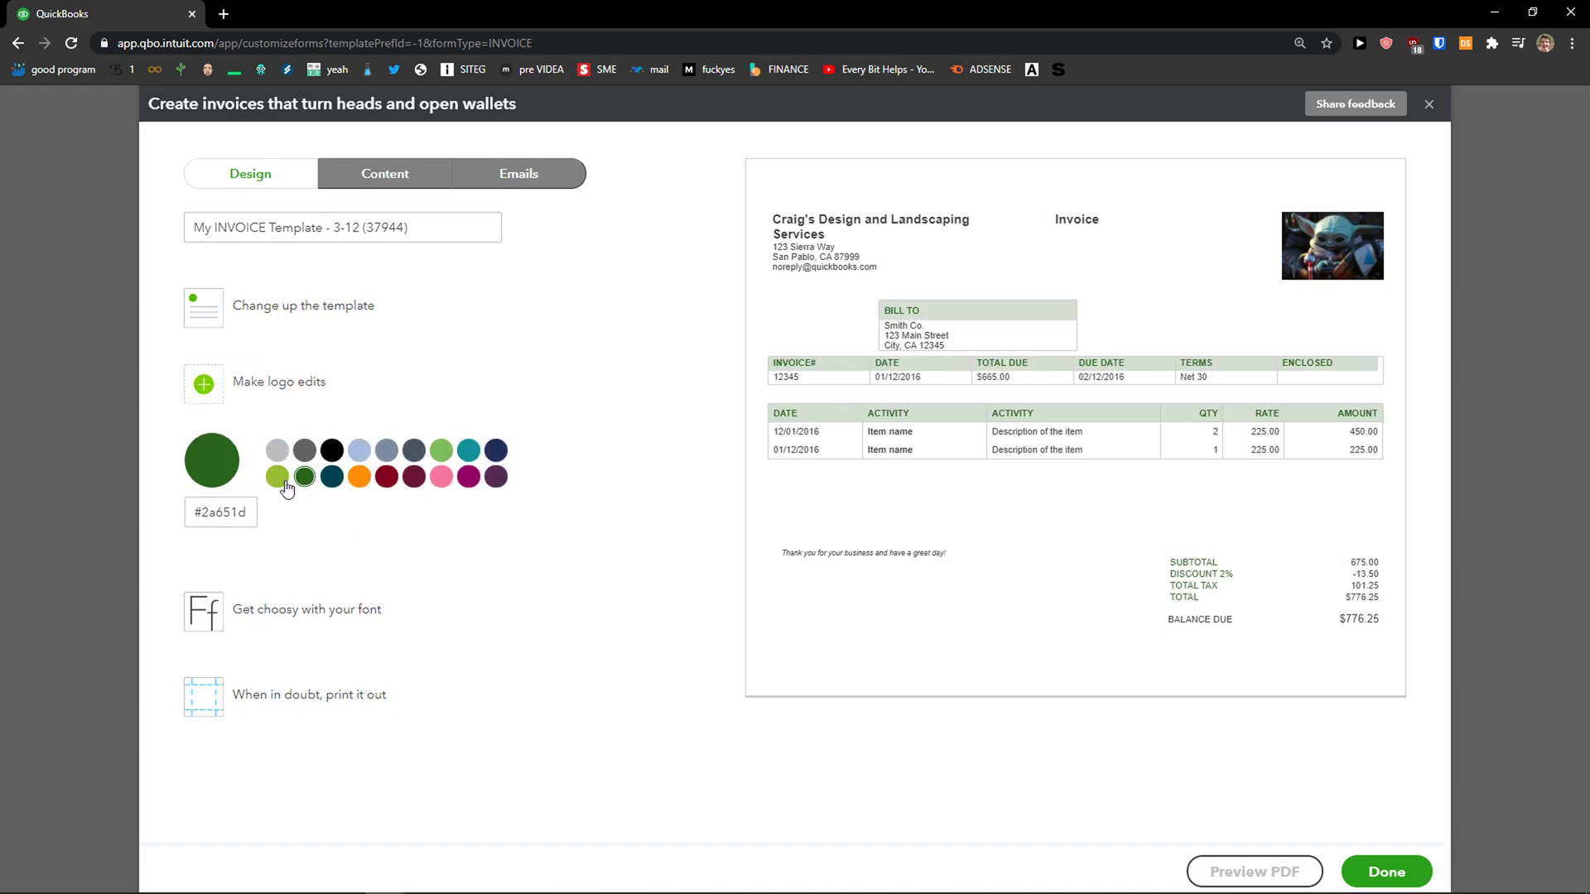
Set the invoice font to Arial Unicode MS at 12pt and expand the page margin printing settings
left_click(272, 627)
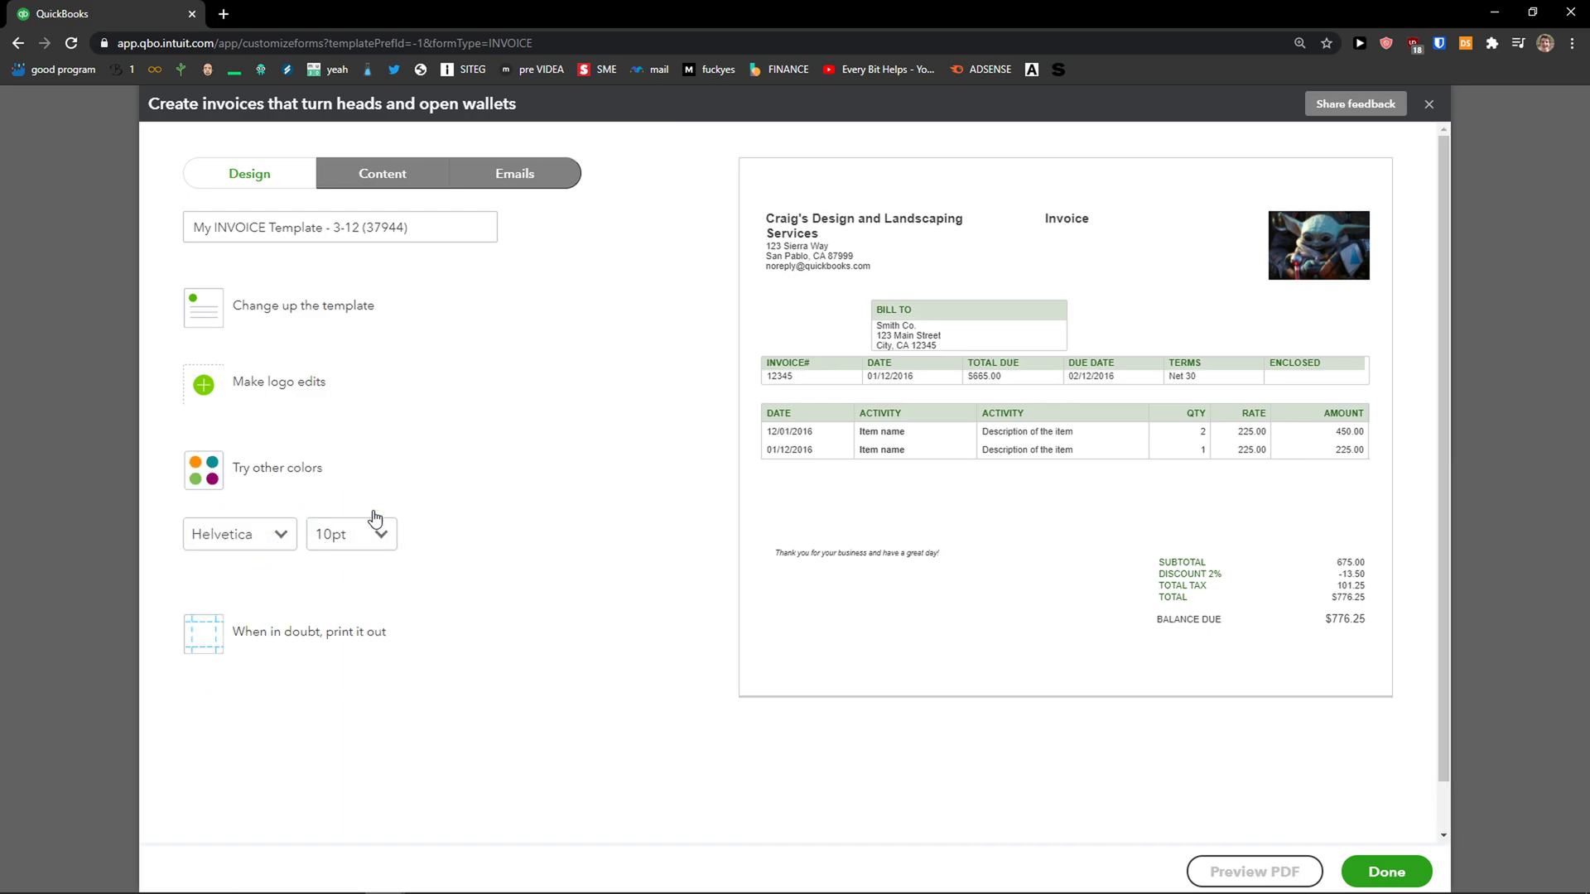
left_click(282, 537)
left_click(274, 656)
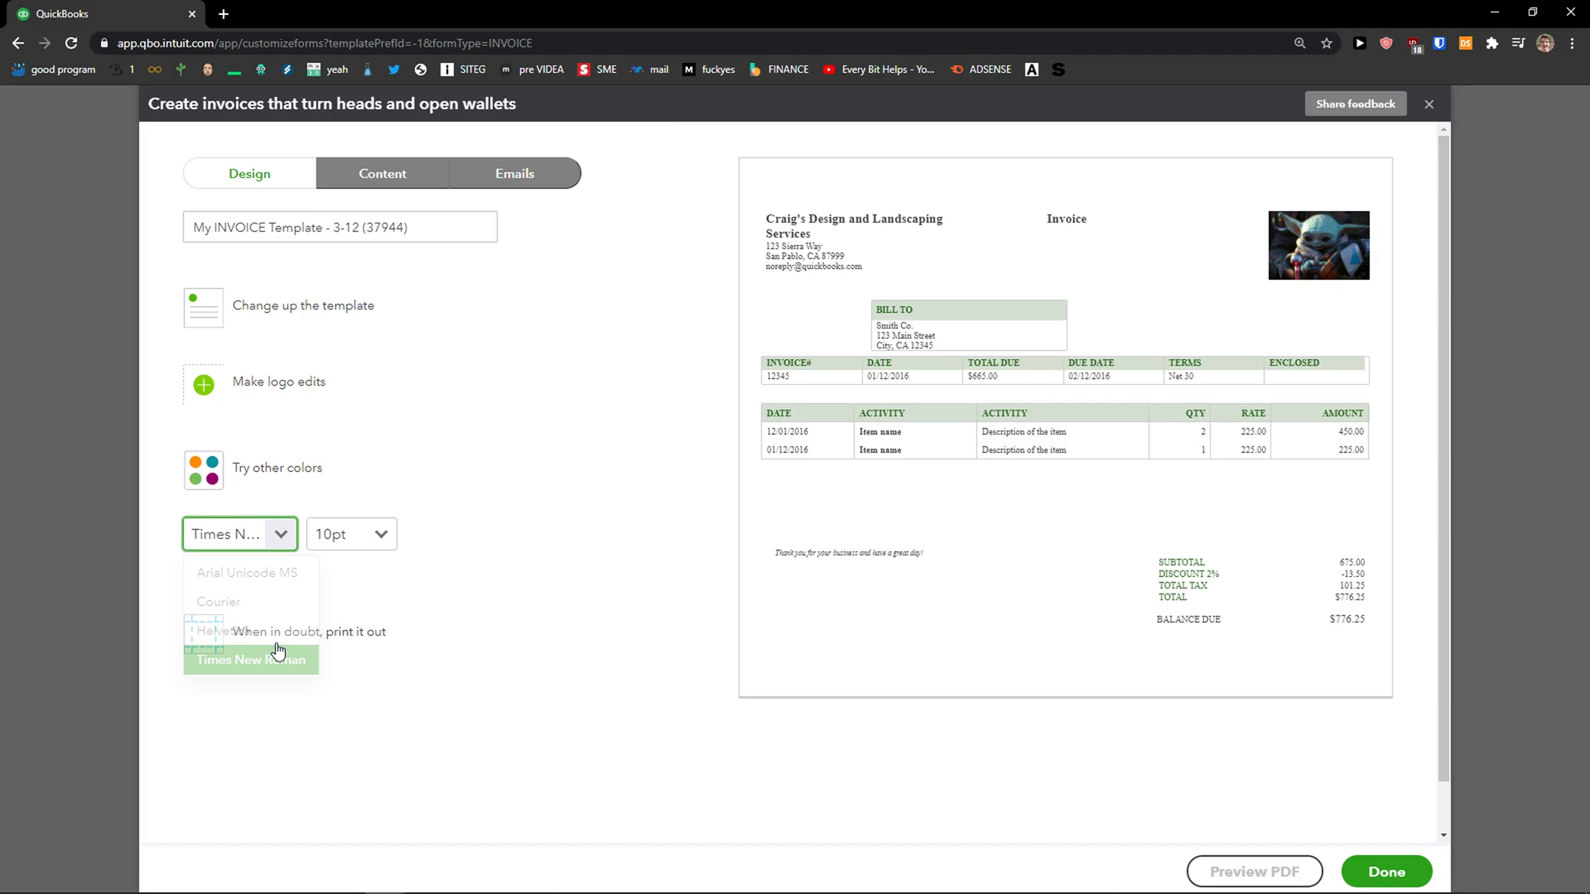
left_click(280, 537)
left_click(289, 572)
left_click(370, 535)
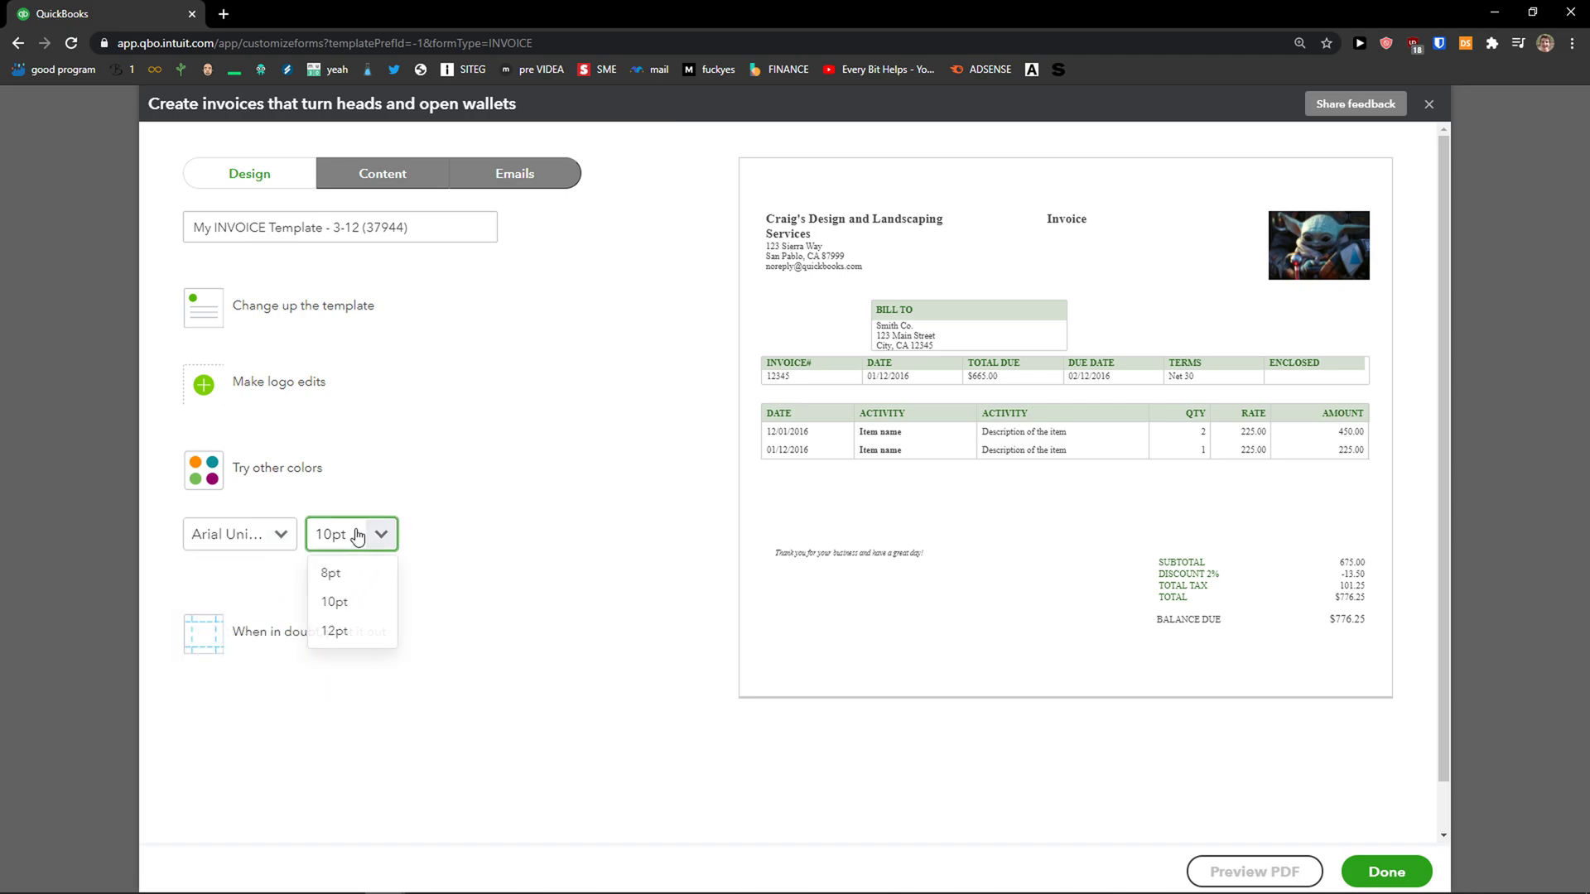
left_click(344, 632)
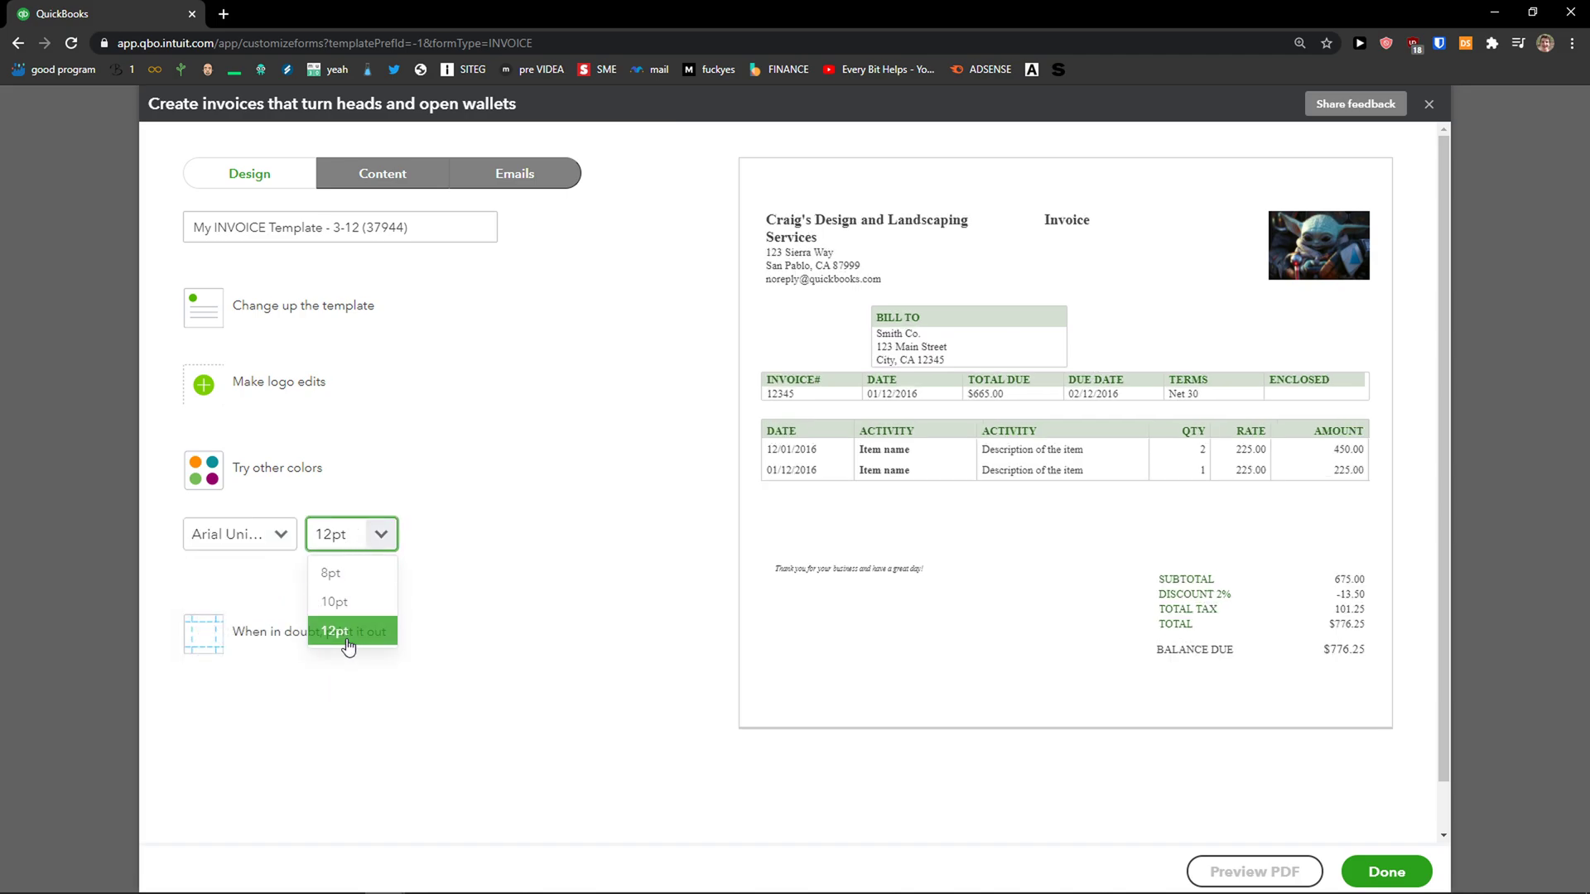
left_click(267, 636)
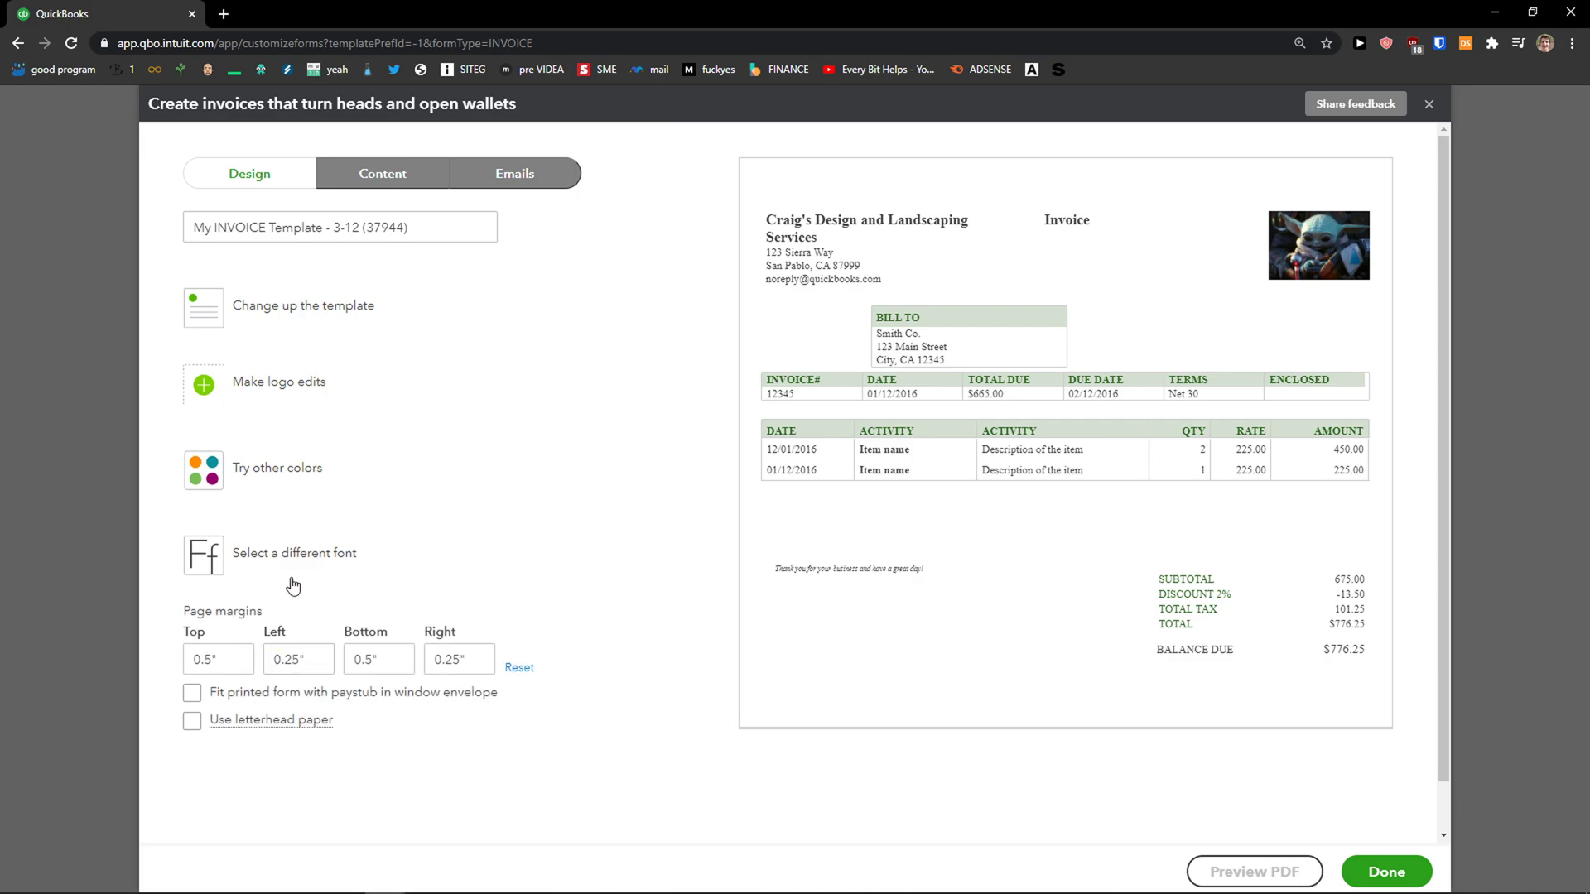
On the Content tab, inspect the header, activity table and footer content options
left_click(399, 174)
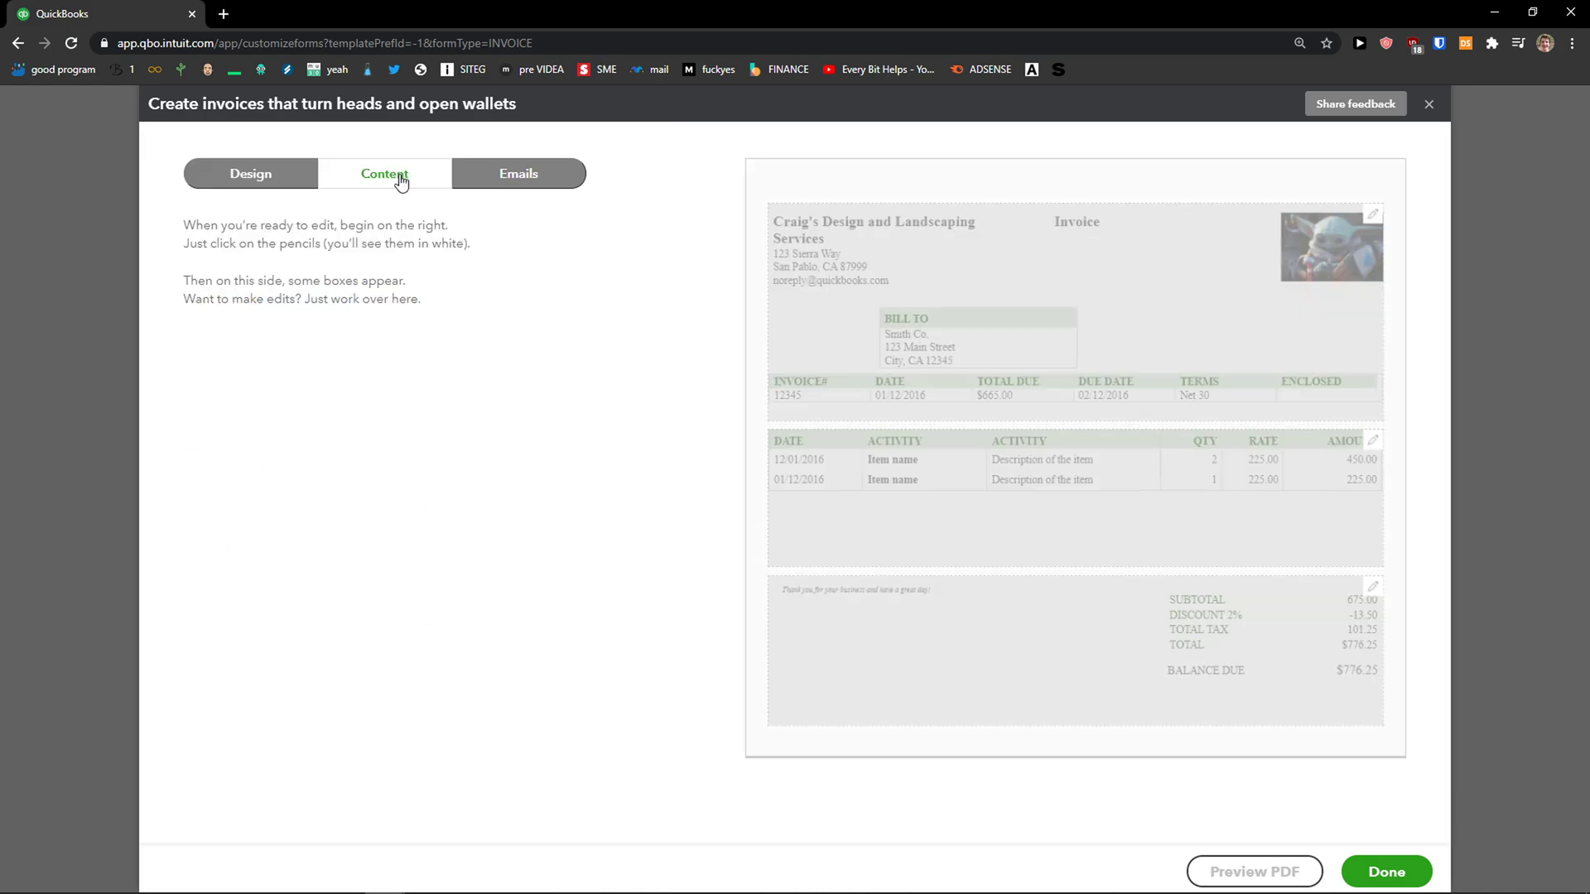
left_click(838, 298)
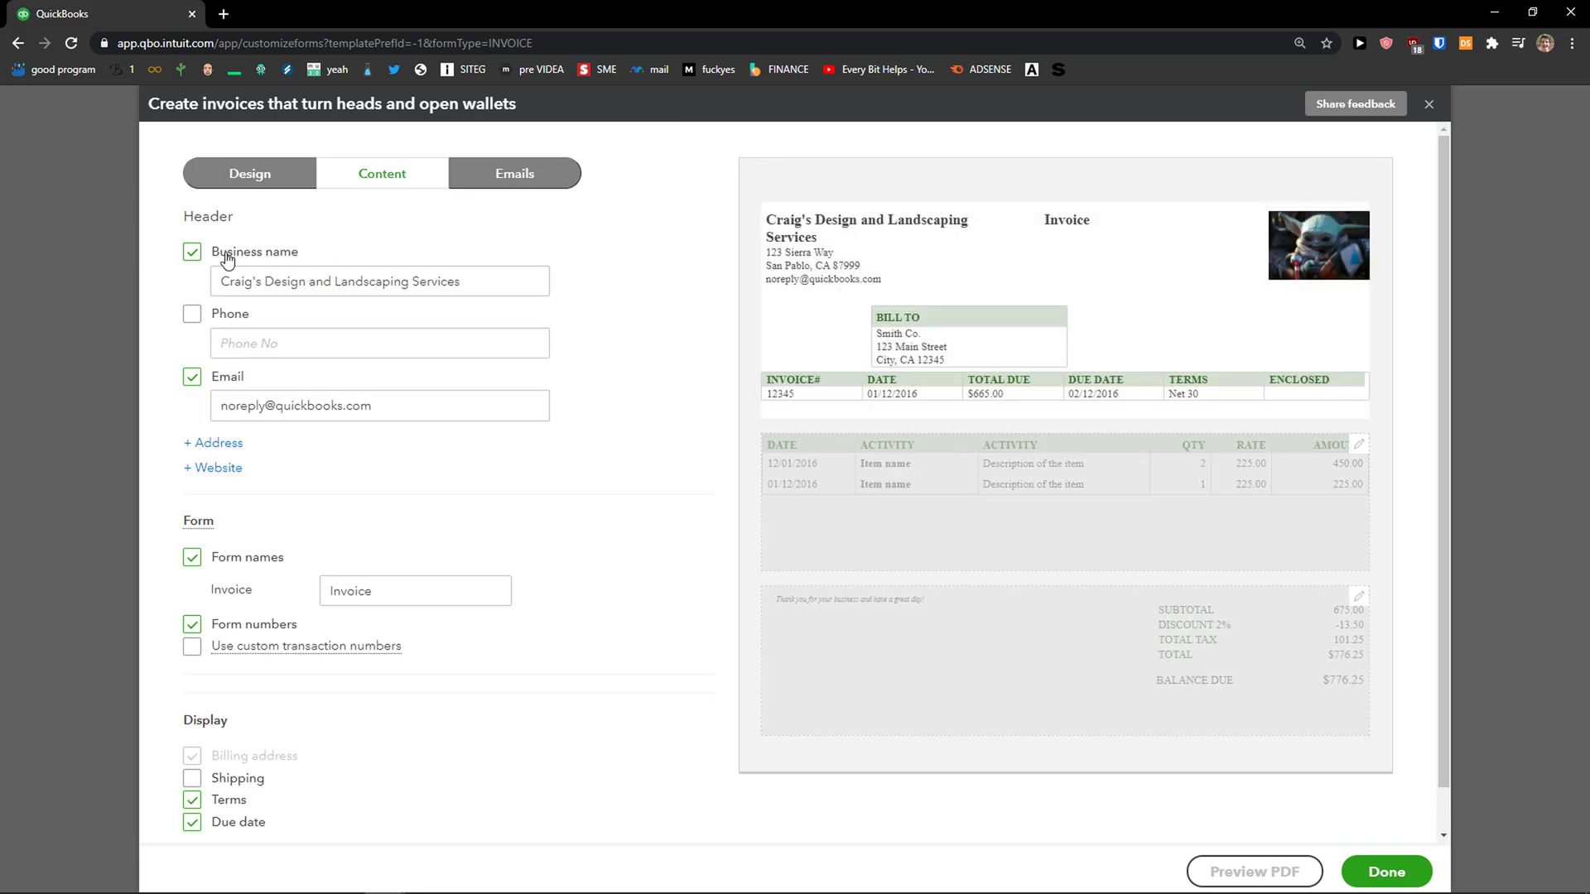
scroll(780, 489, "down", 1)
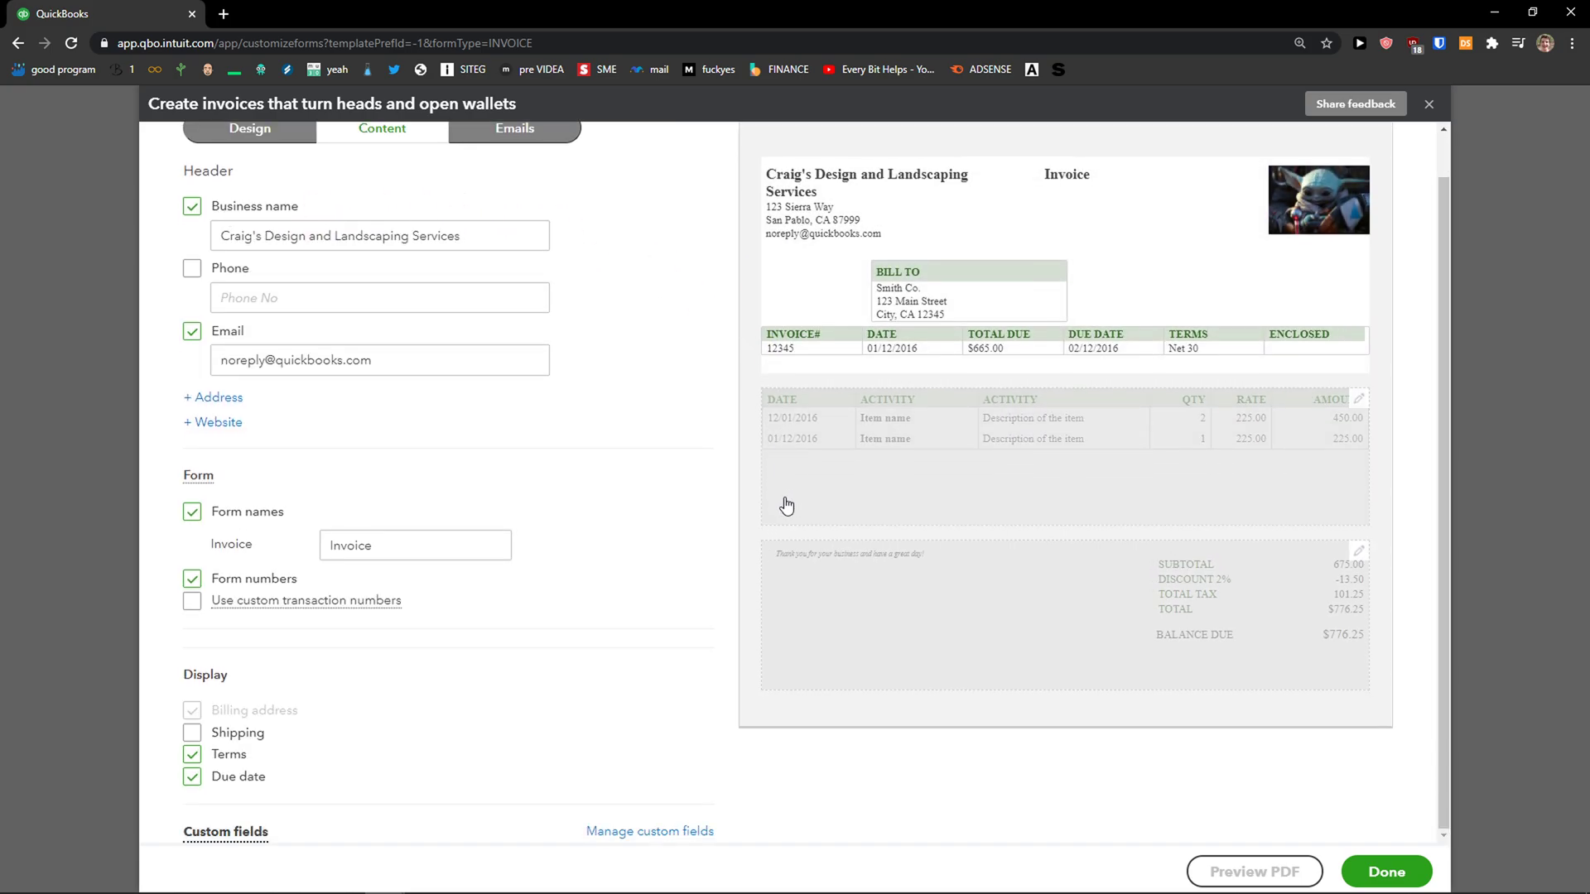
scroll(796, 501, "up", 1)
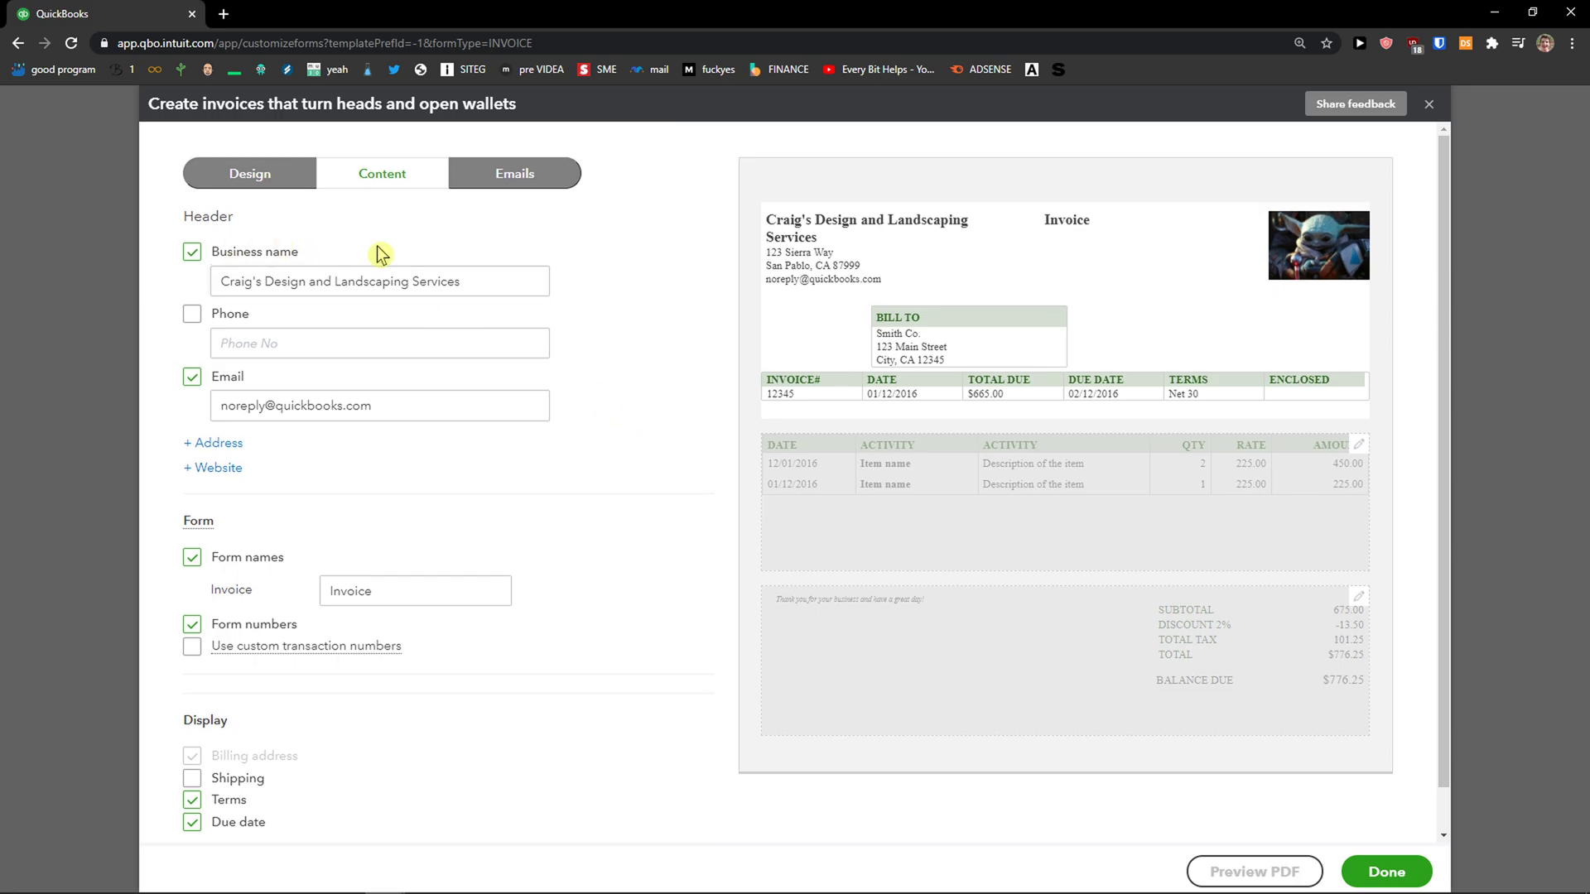
left_click(857, 479)
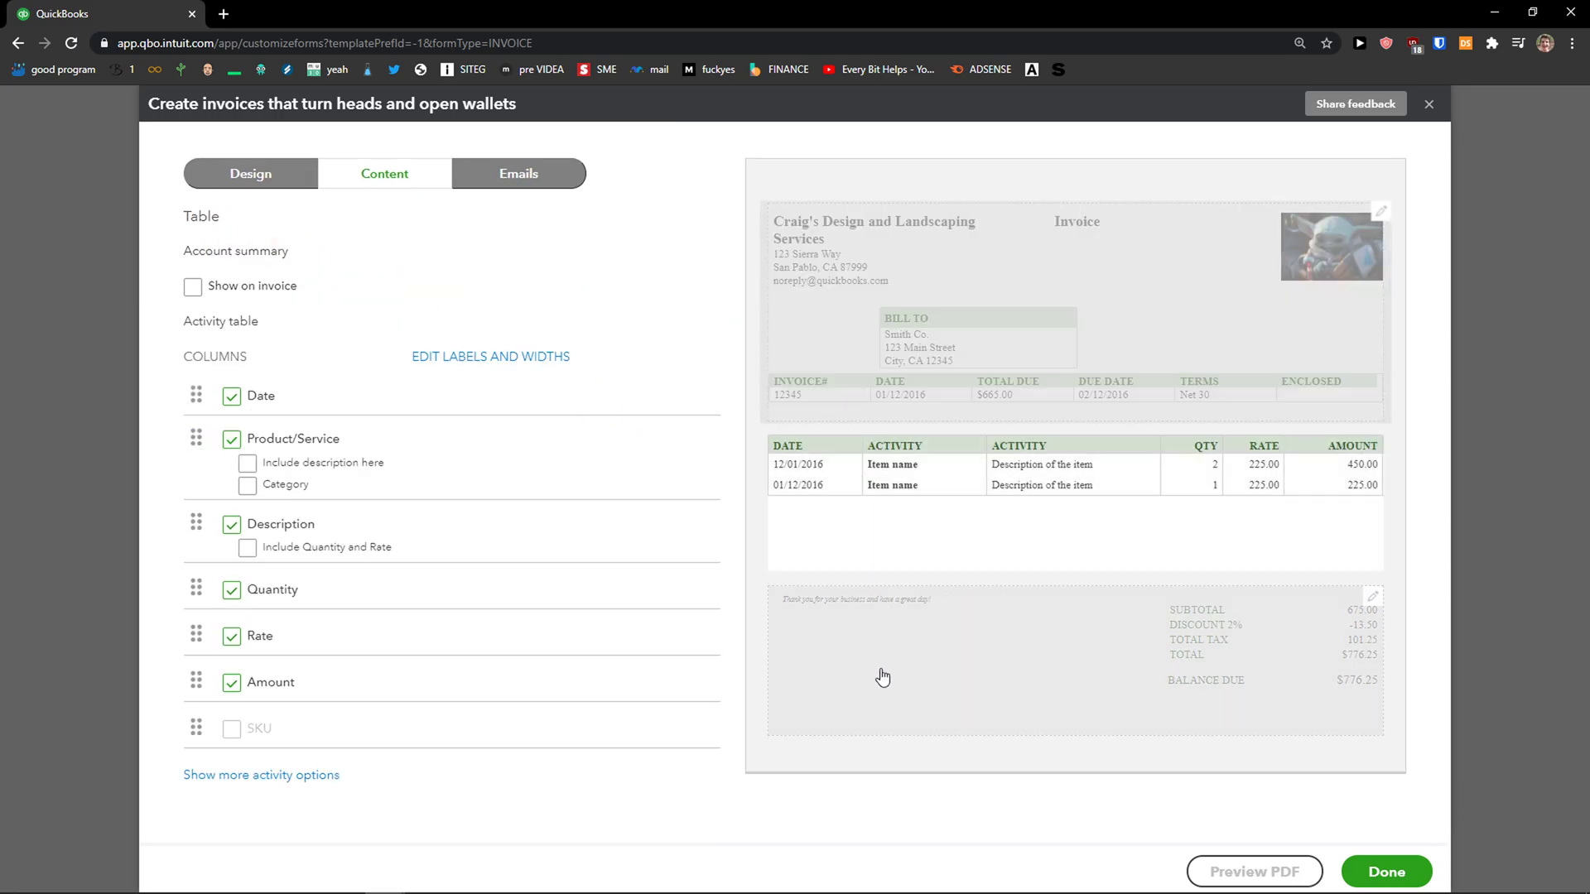
left_click(874, 625)
left_click(800, 317)
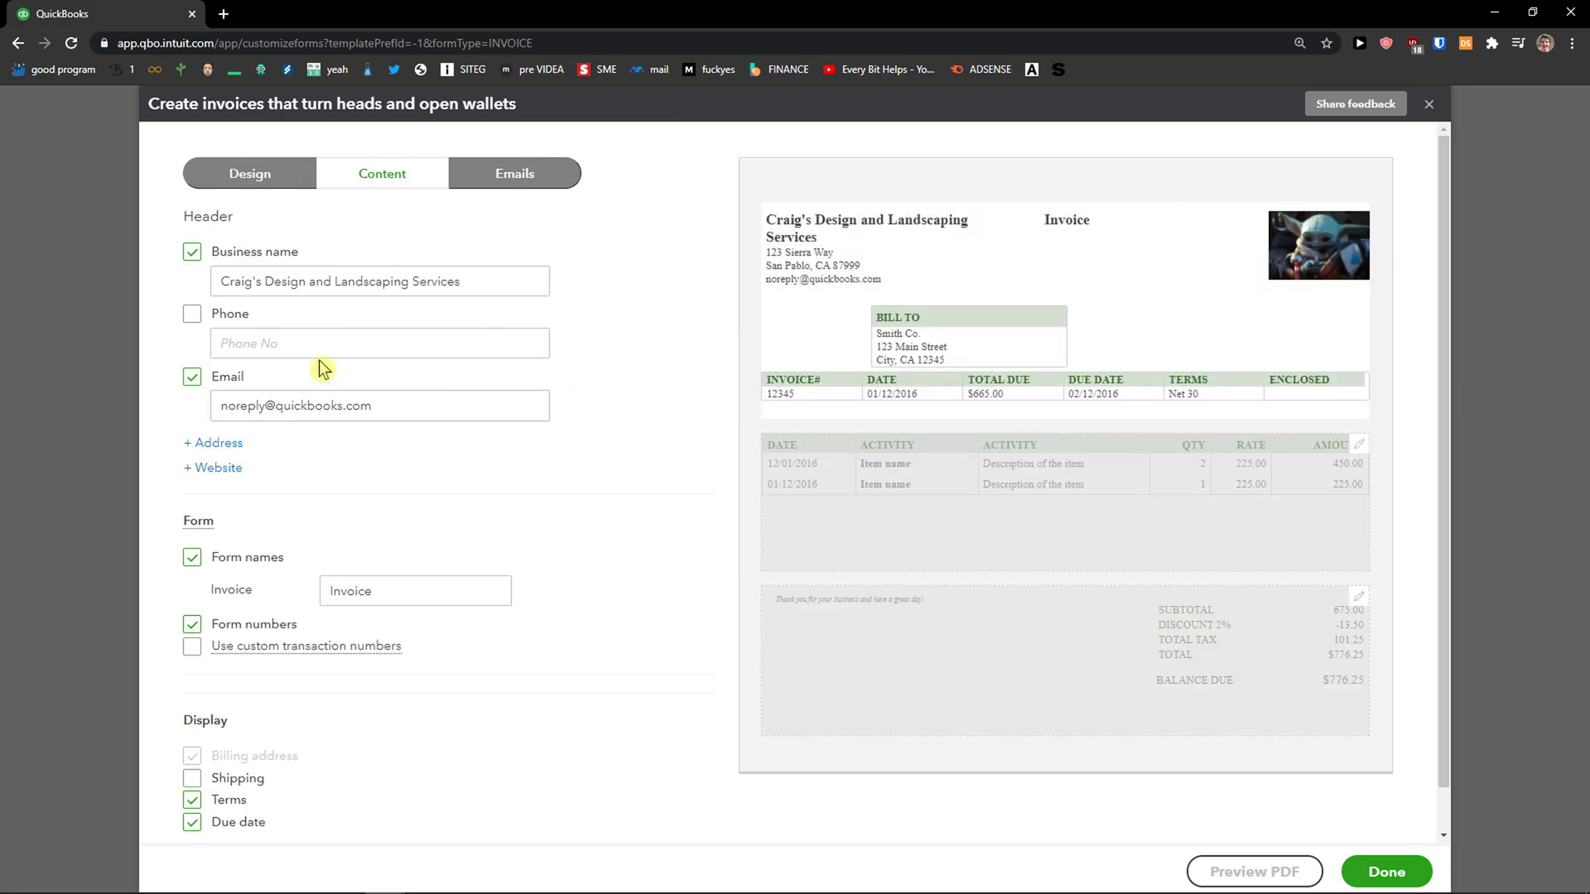
Keep the business name and email in the header, leaving the phone number off
left_click(192, 252)
left_click(192, 252)
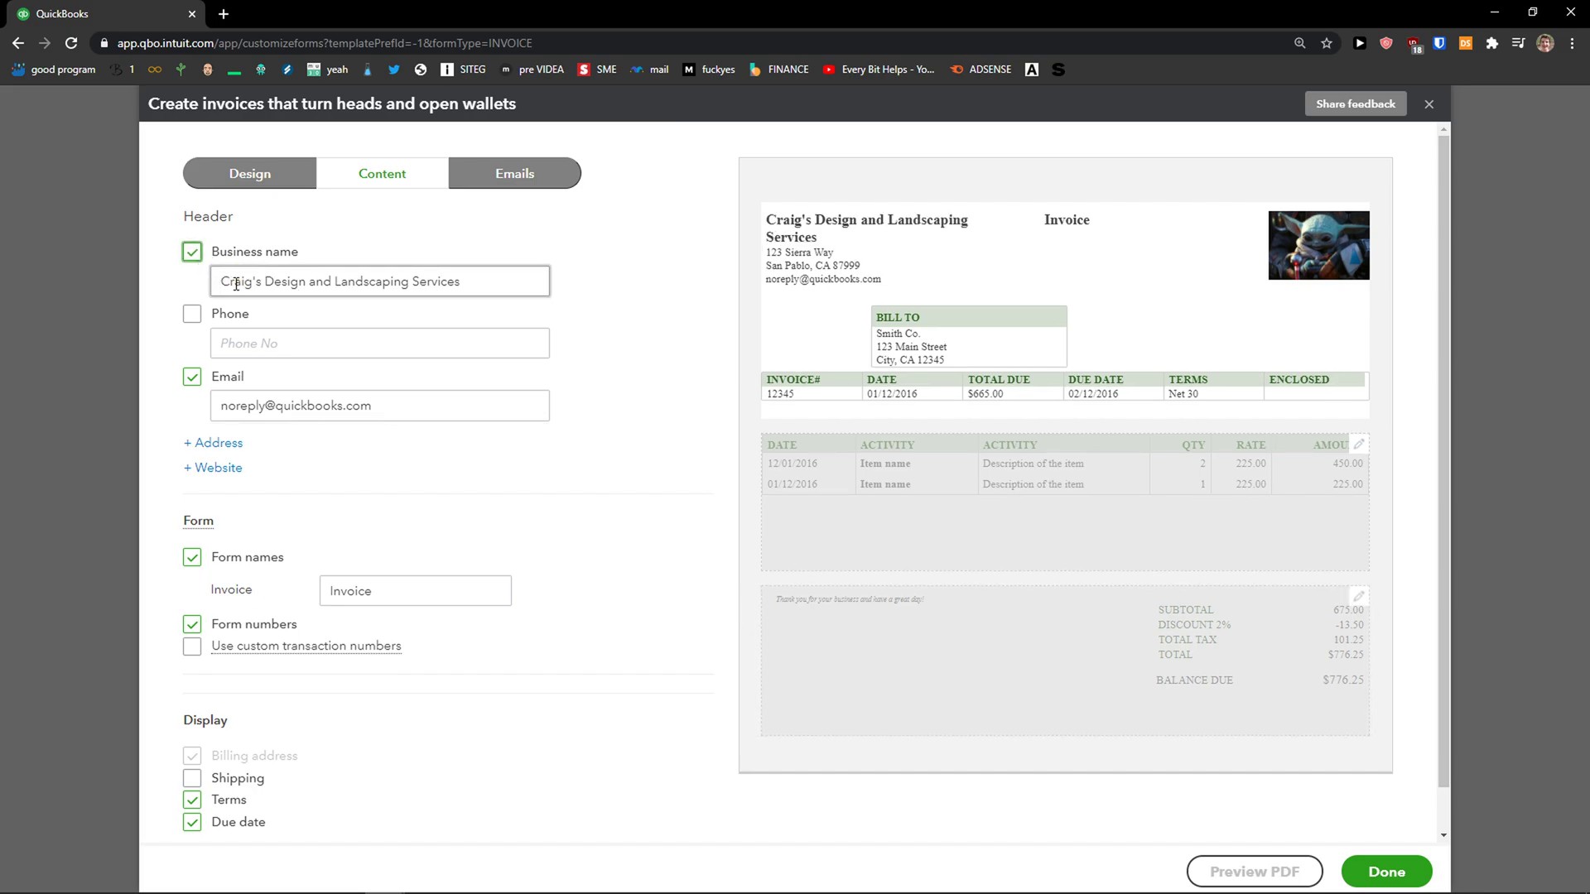
left_click_drag(222, 282, 195, 321)
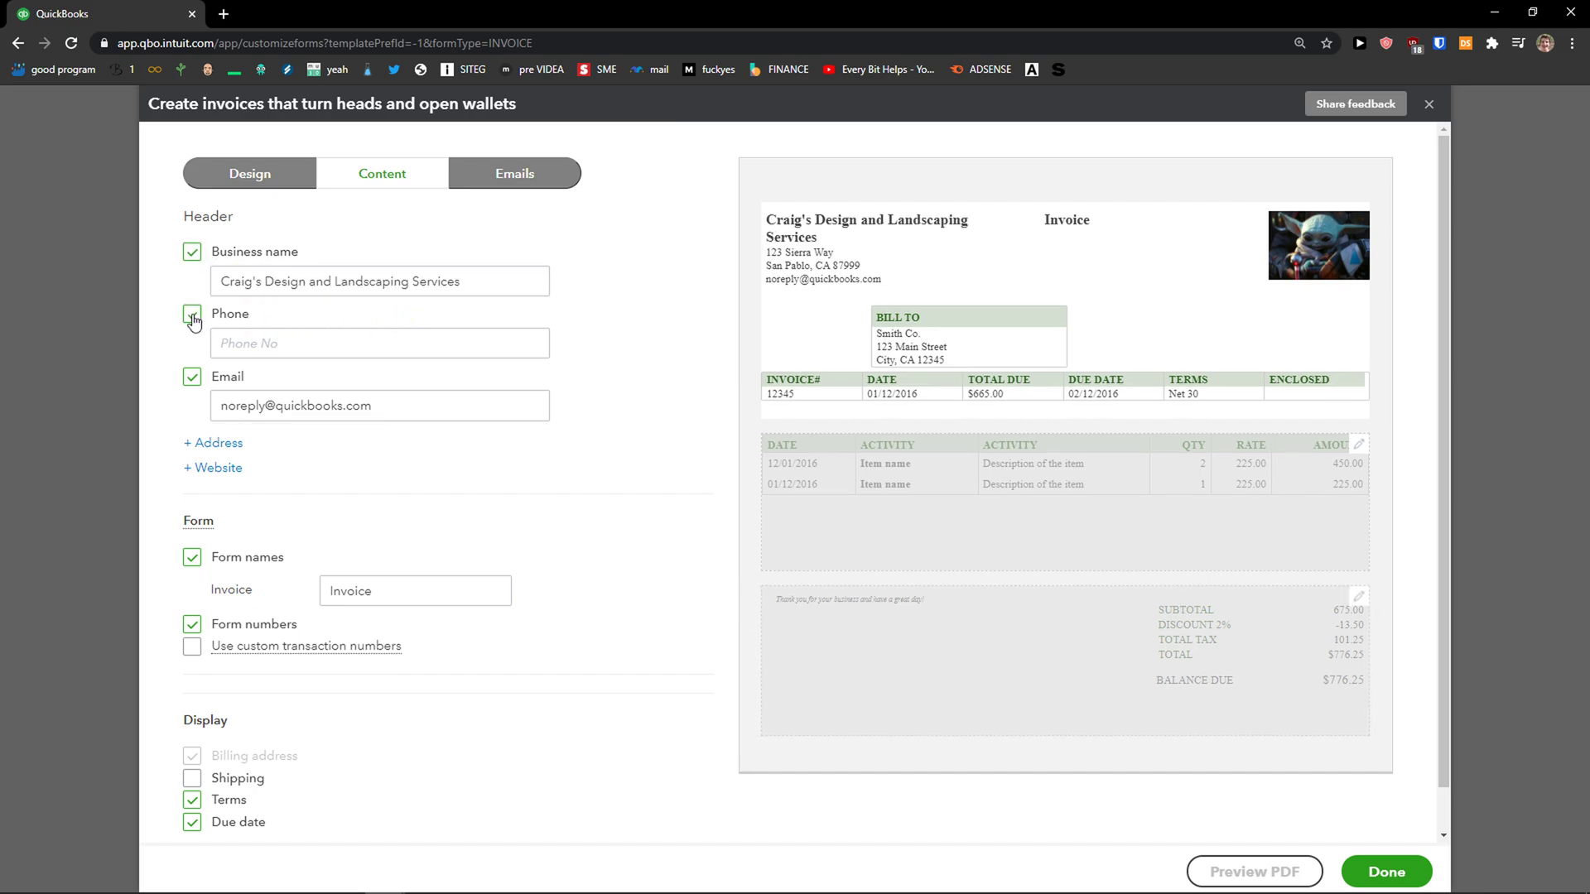
left_click(193, 316)
left_click(193, 378)
left_click(217, 381)
scroll(219, 398, "down", 1)
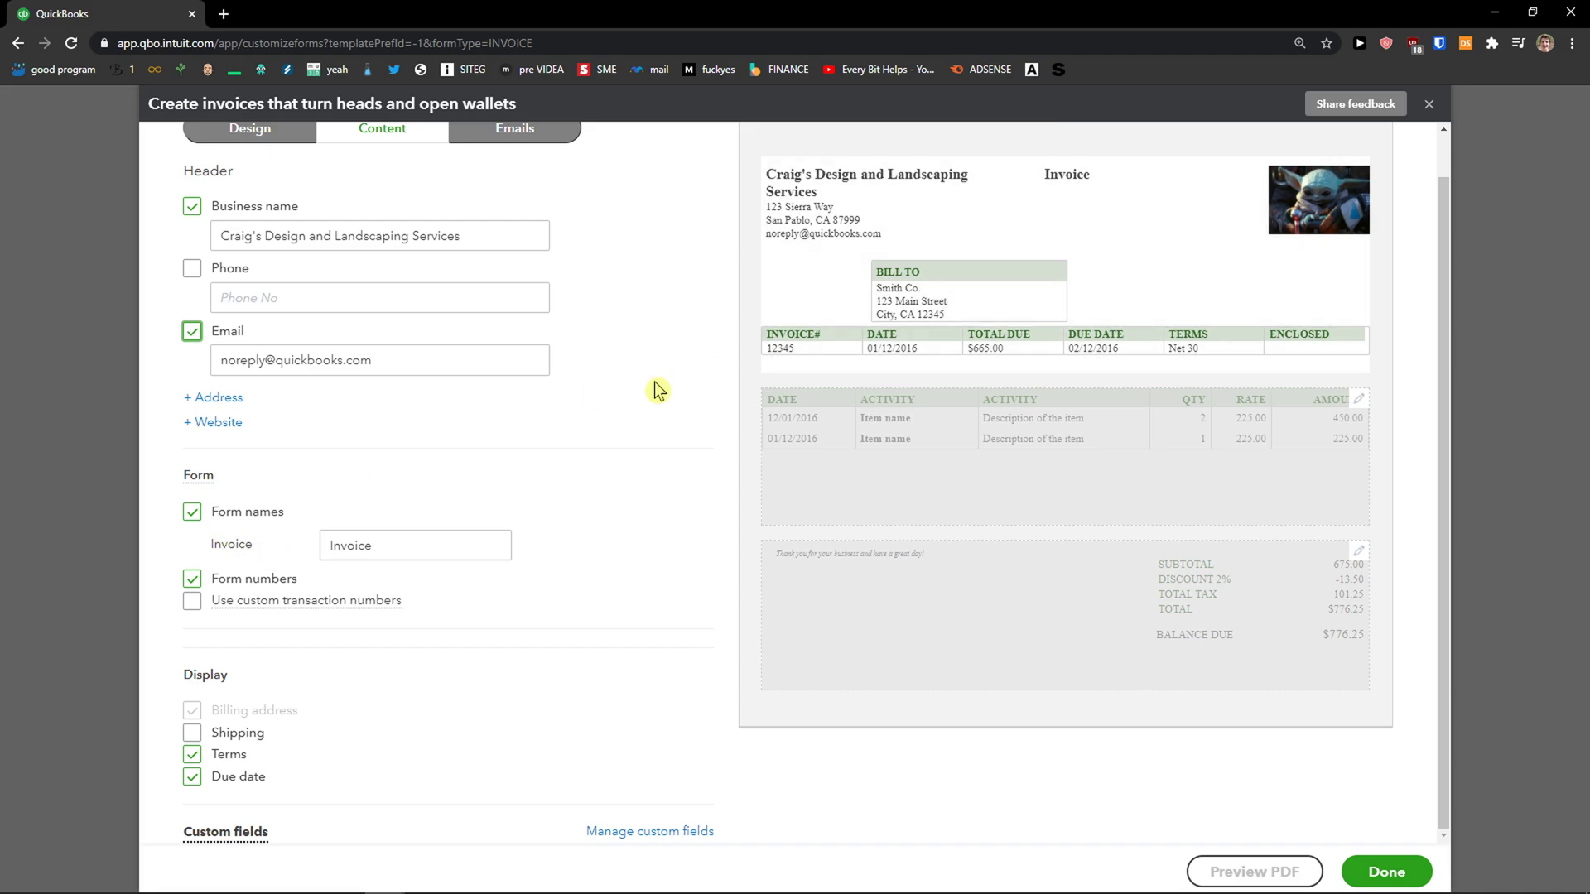
Toggle the form name, form number, terms and due date, keeping them all shown
left_click(193, 512)
left_click(192, 556)
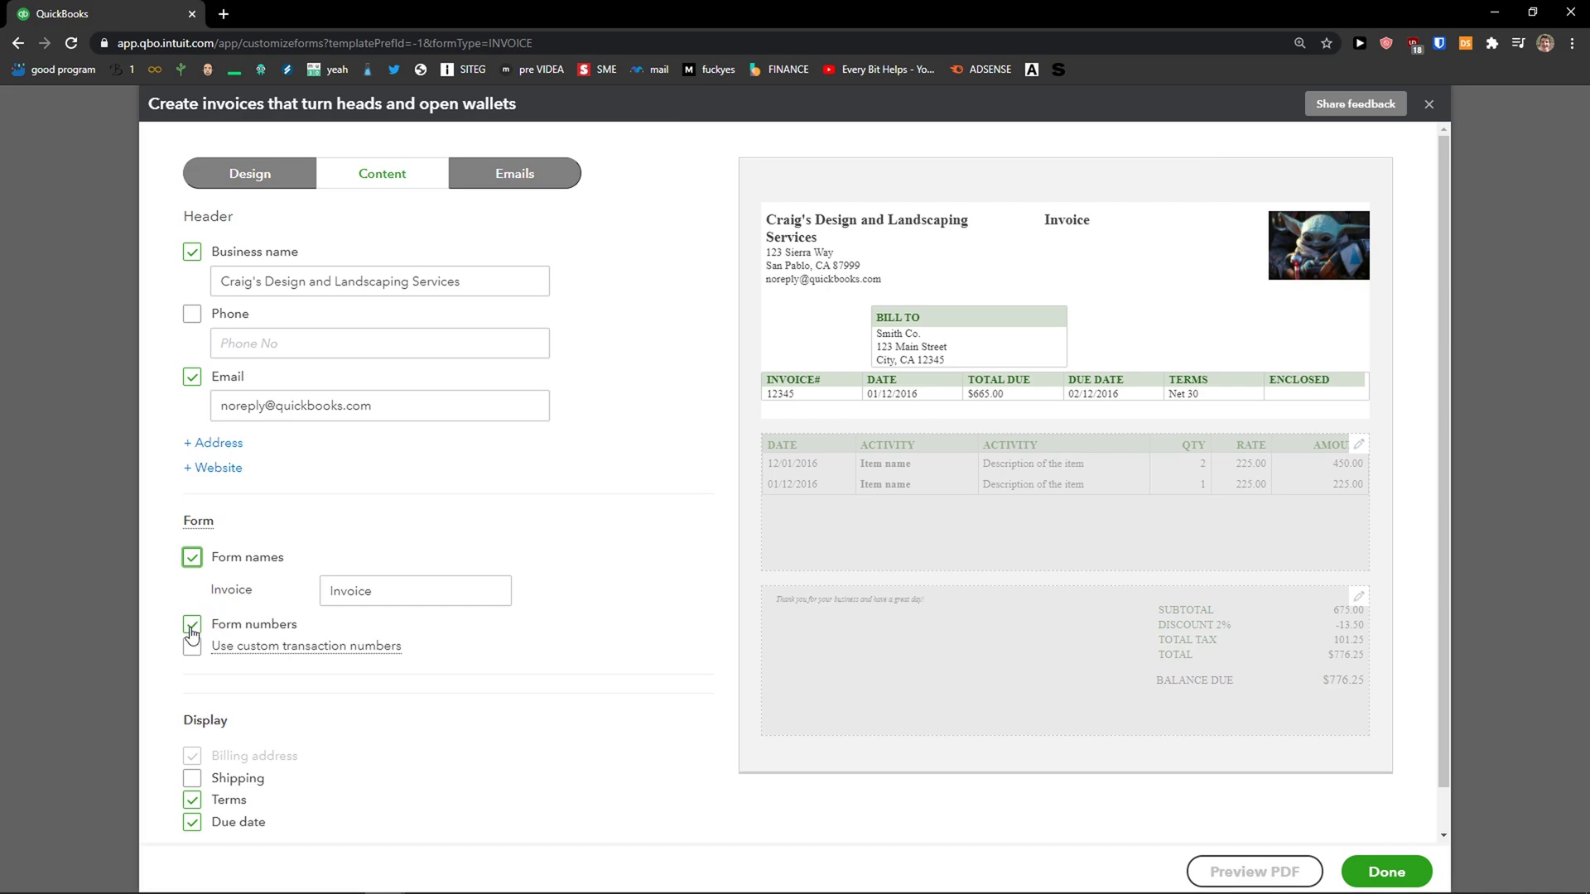
left_click(194, 632)
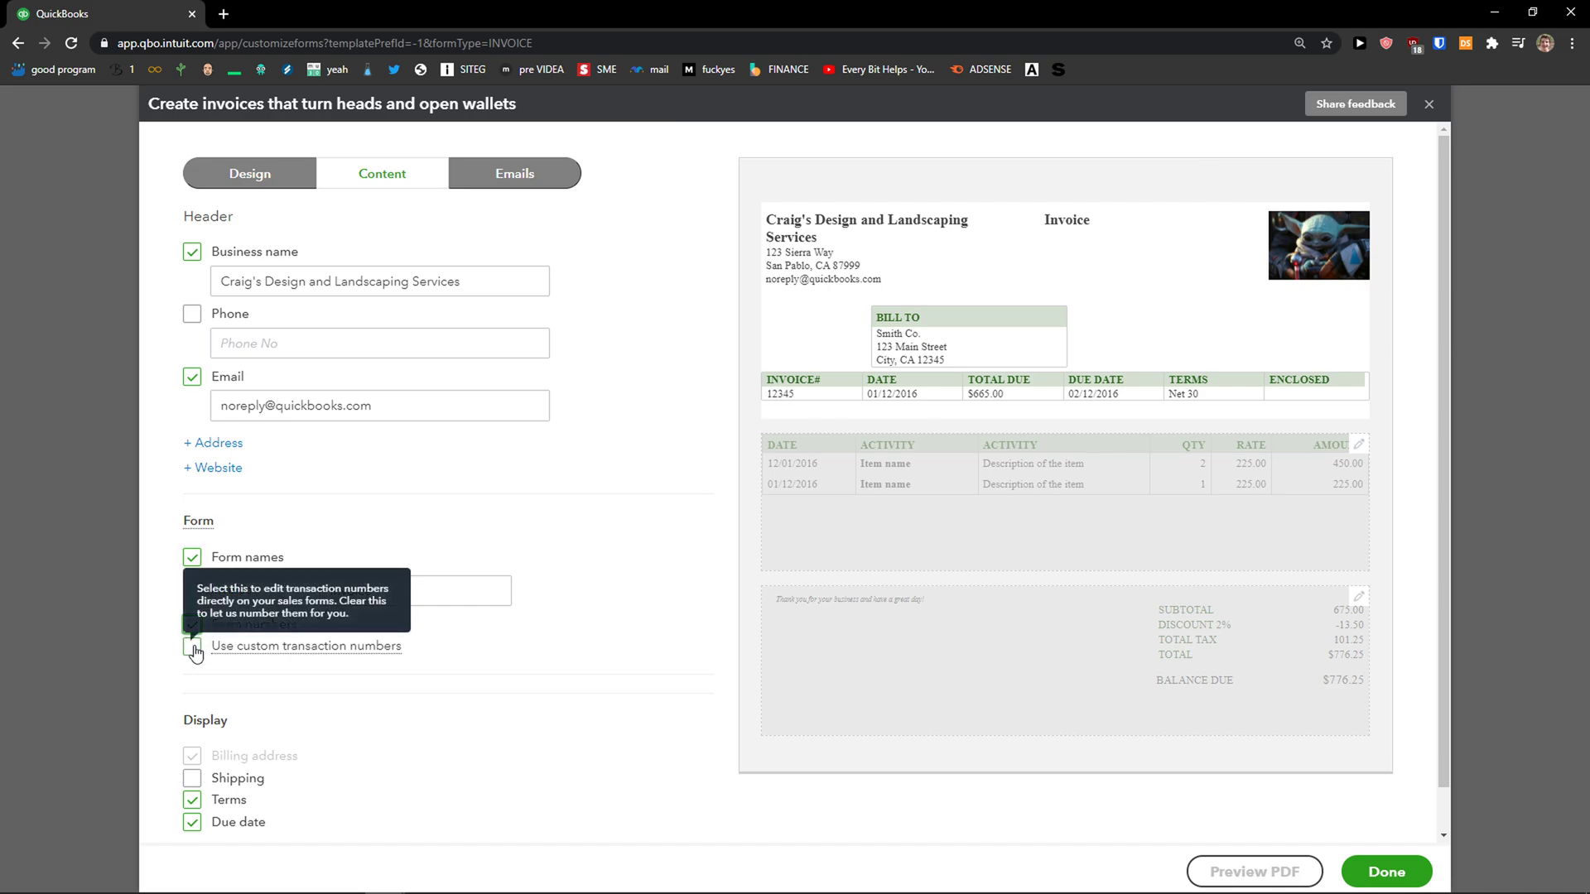
scroll(300, 537, "down", 1)
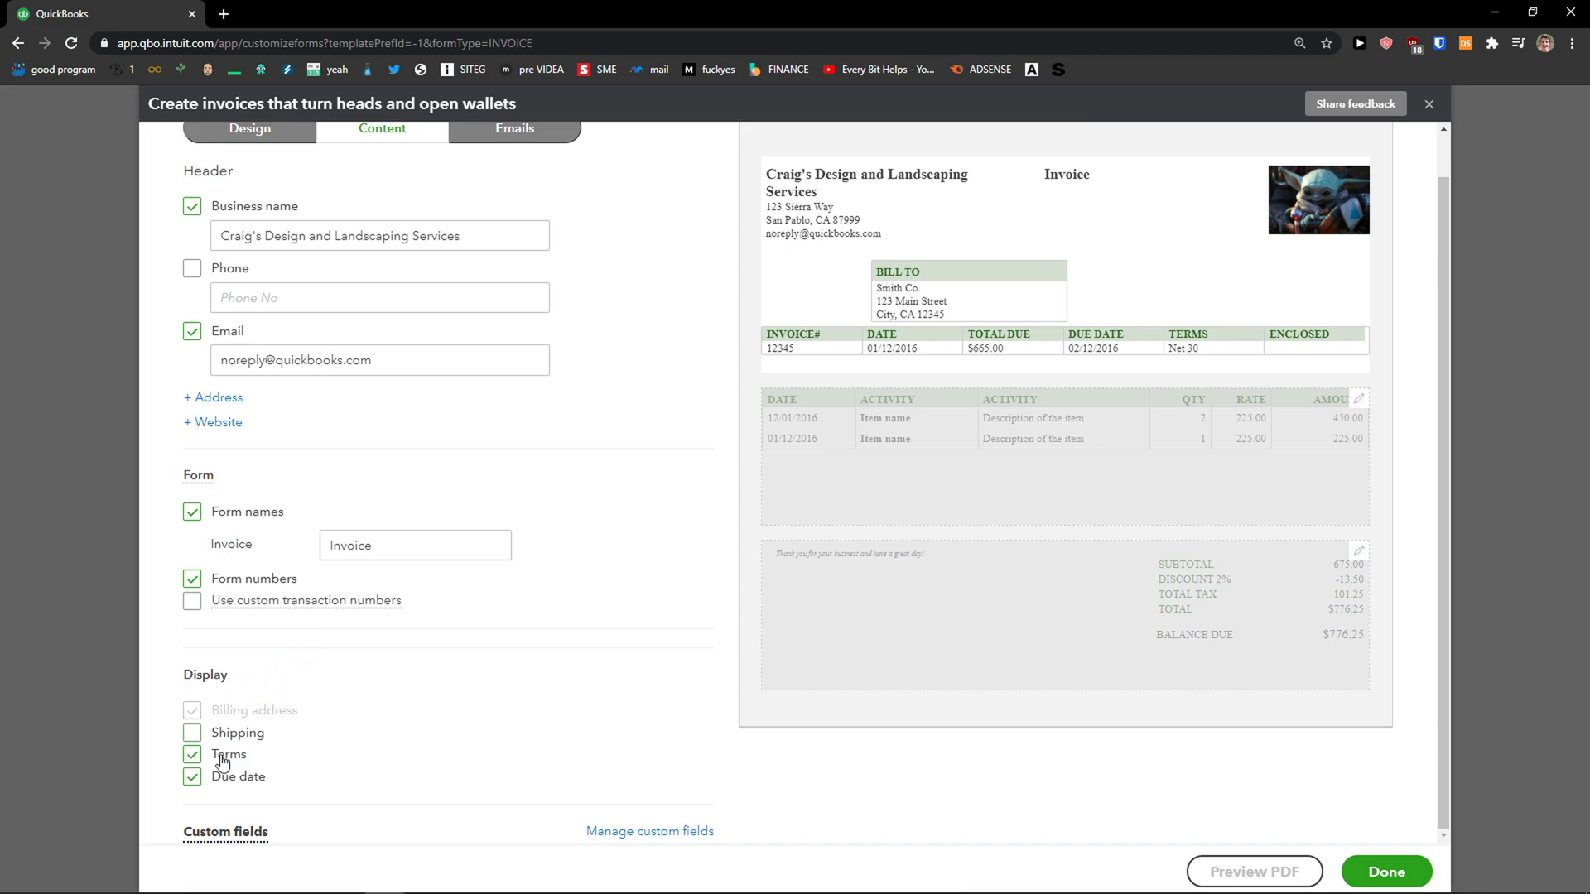
left_click(192, 760)
left_click(193, 759)
left_click(192, 776)
left_click(192, 776)
left_click(856, 486)
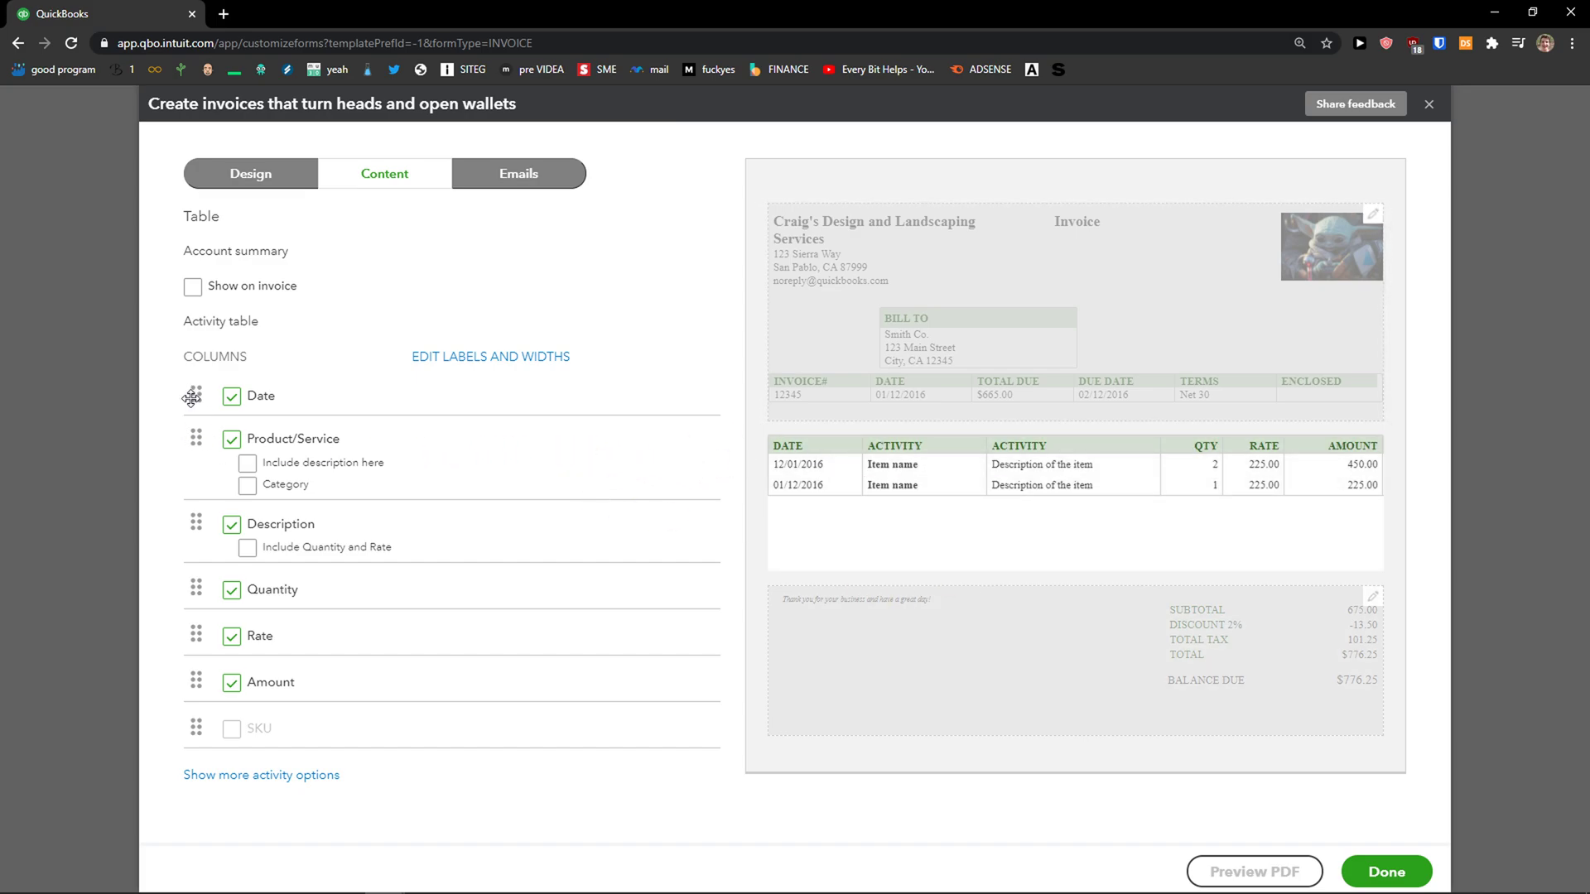
mouse_move(191, 398)
left_mouse_down()
mouse_move(195, 557)
mouse_move(197, 374)
mouse_move(199, 387)
left_mouse_up()
left_click_drag(194, 524, 194, 634)
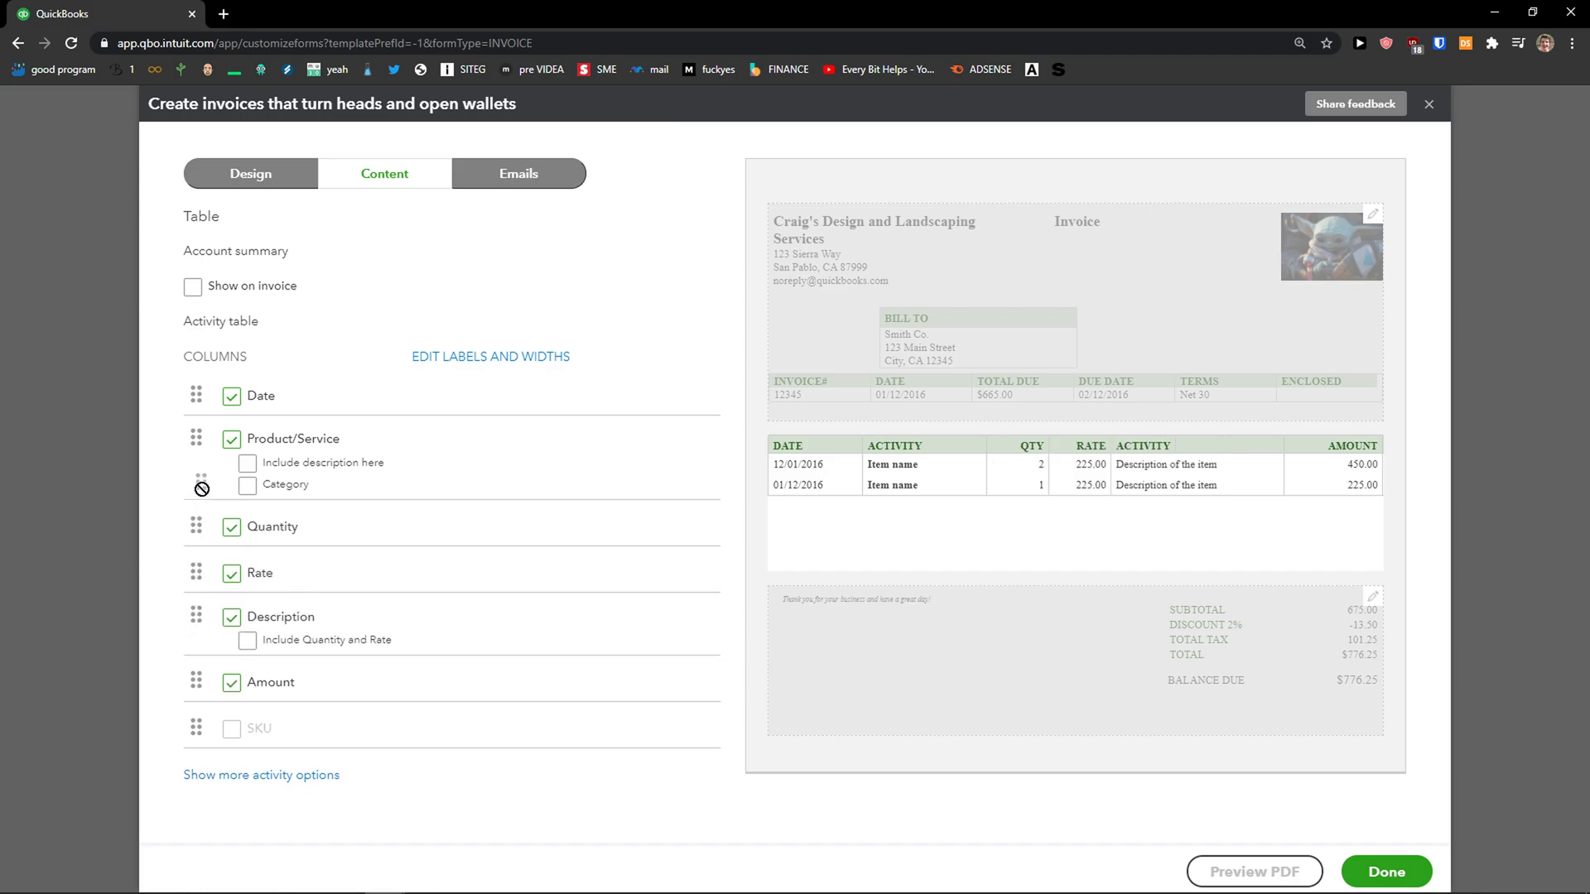
left_click_drag(196, 506, 200, 539)
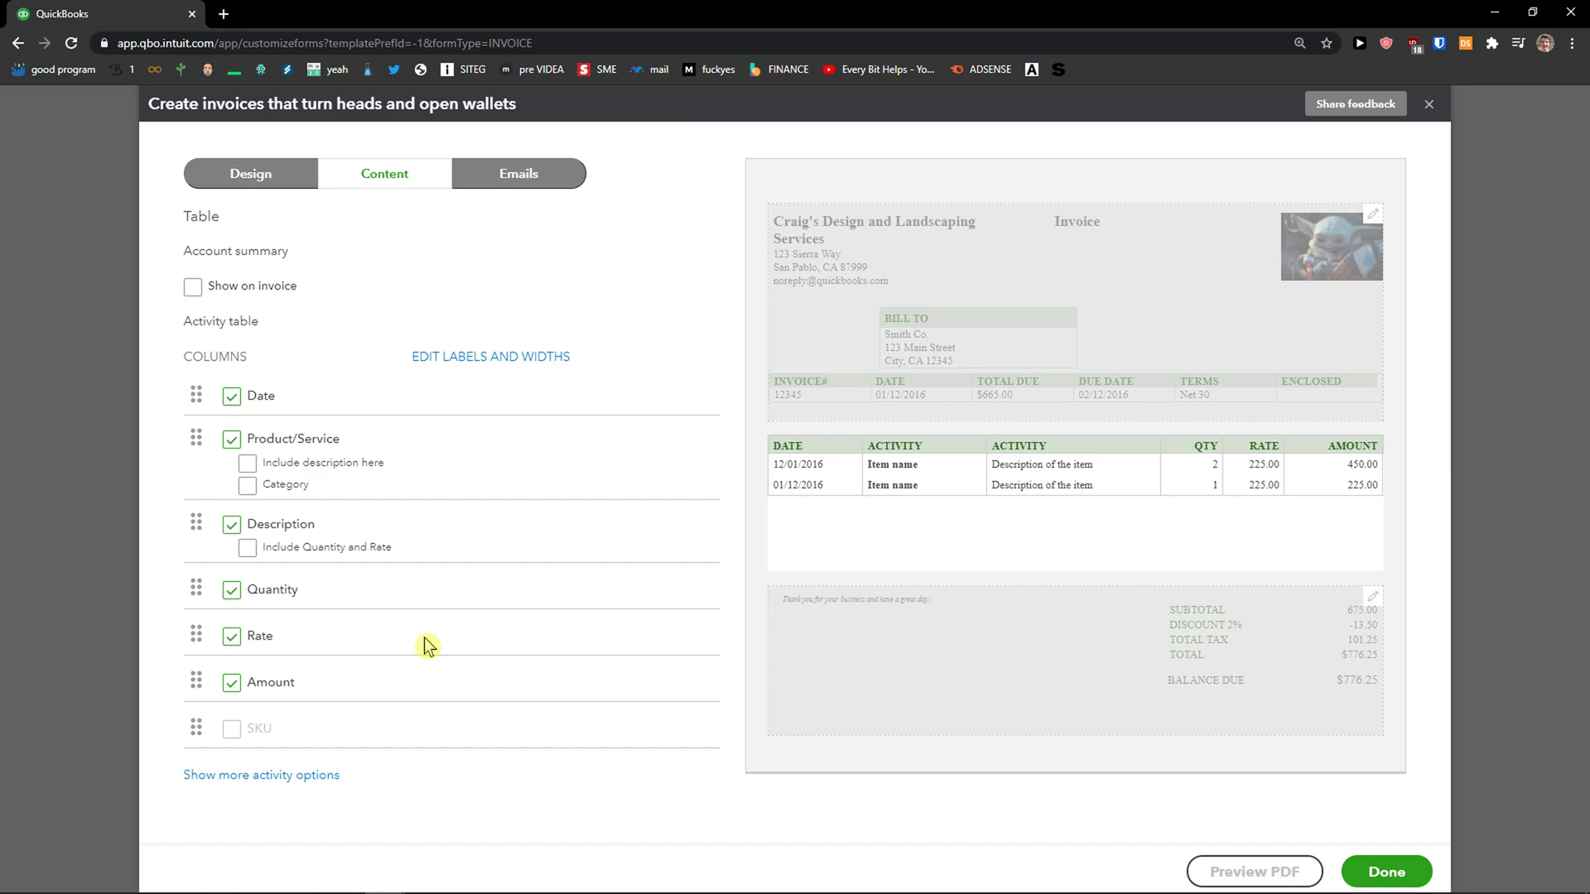
left_click(850, 722)
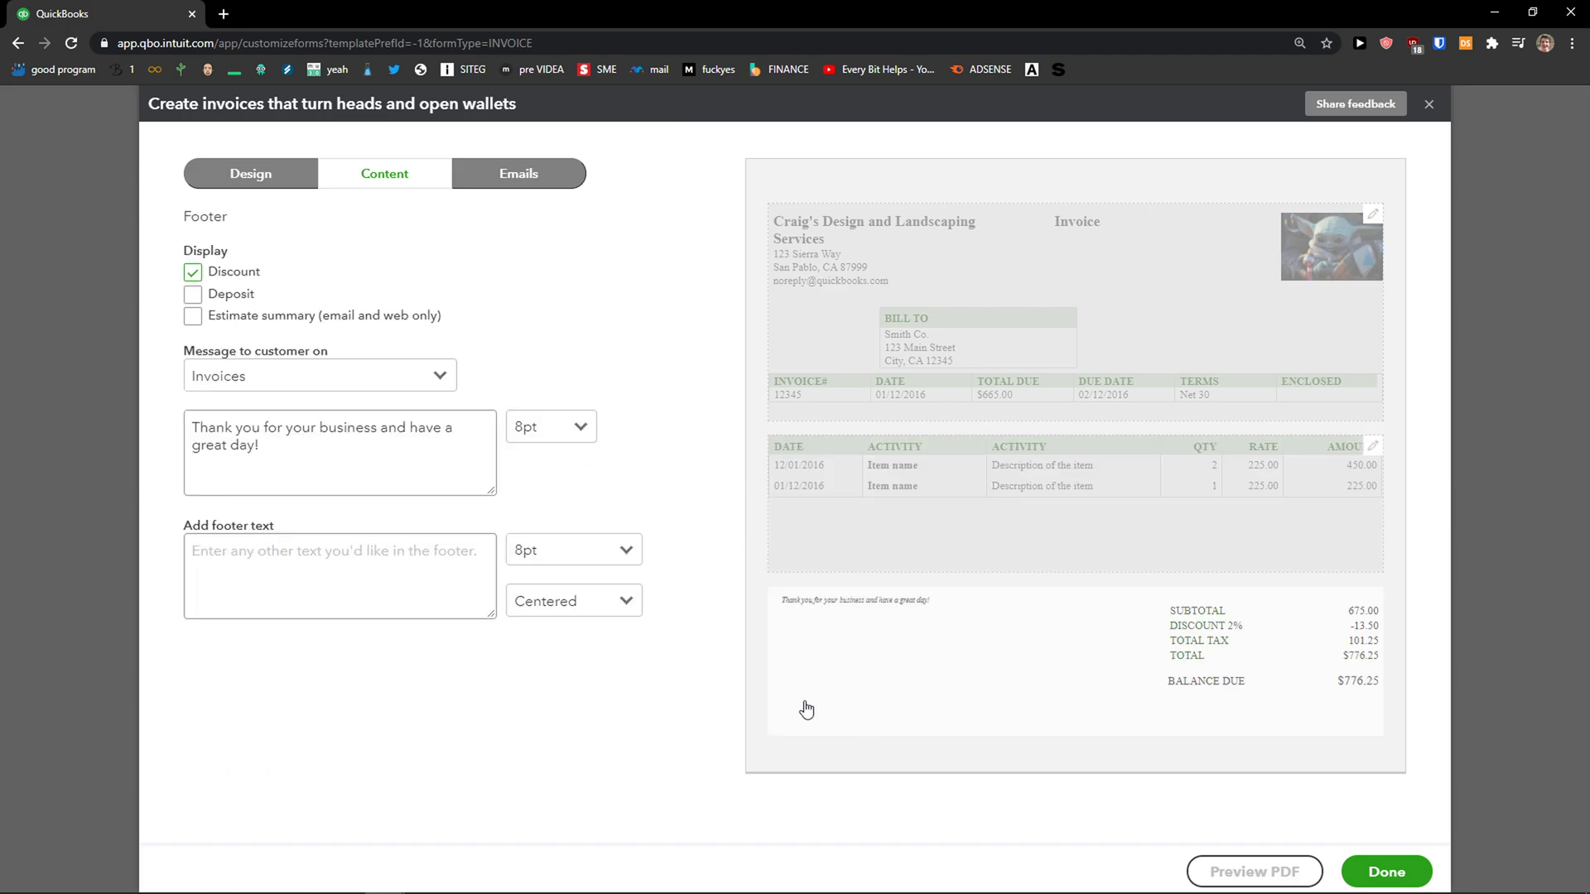
left_click(192, 299)
left_click(192, 299)
left_click(240, 377)
left_click(239, 385)
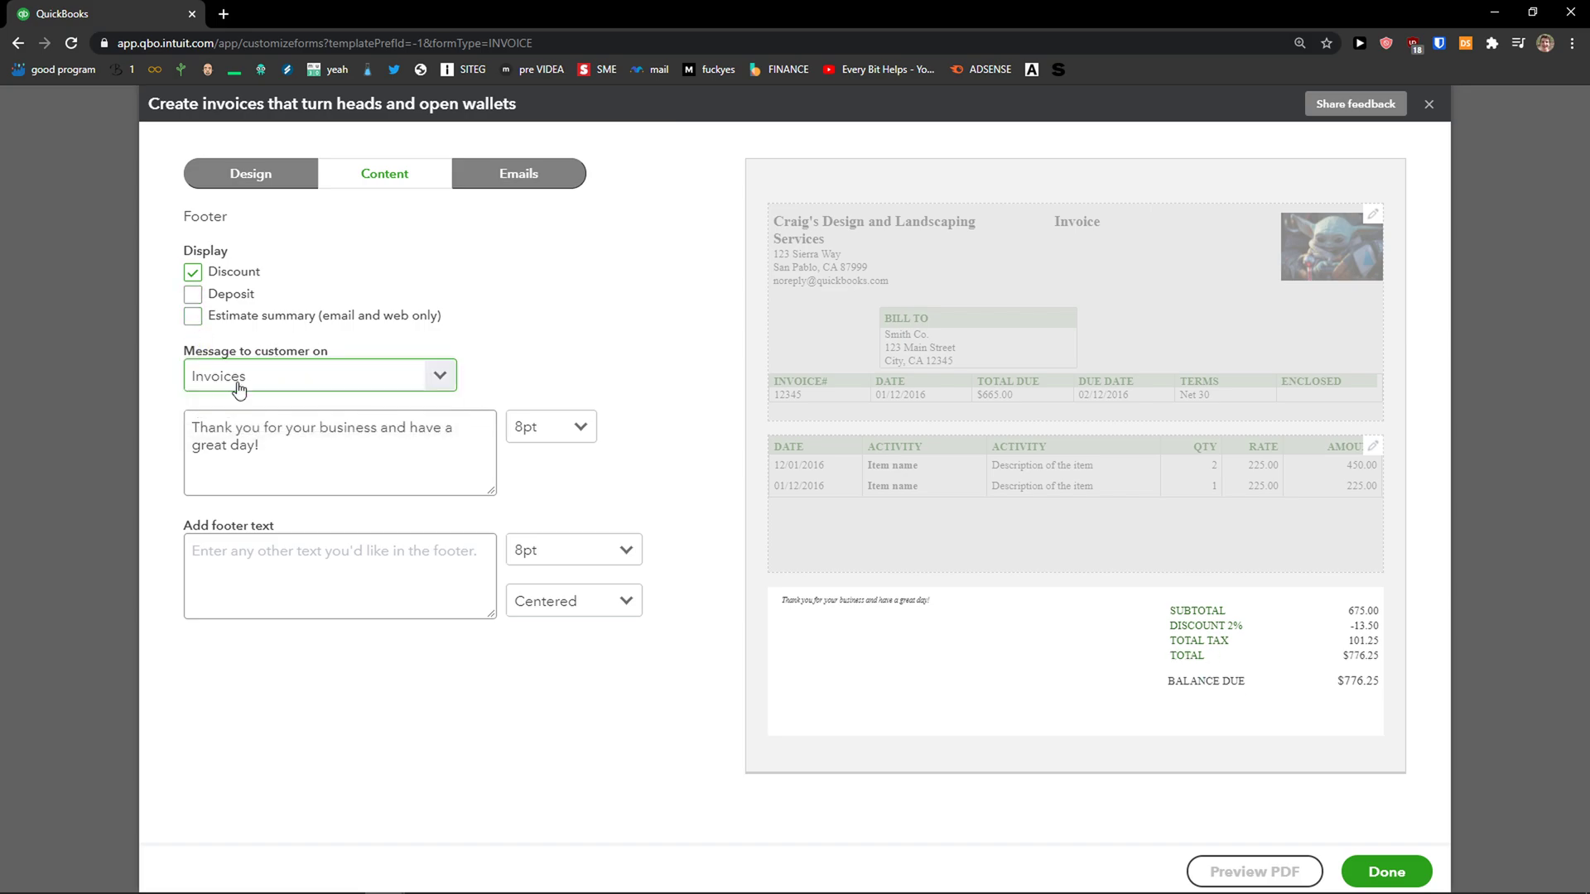
left_click(820, 545)
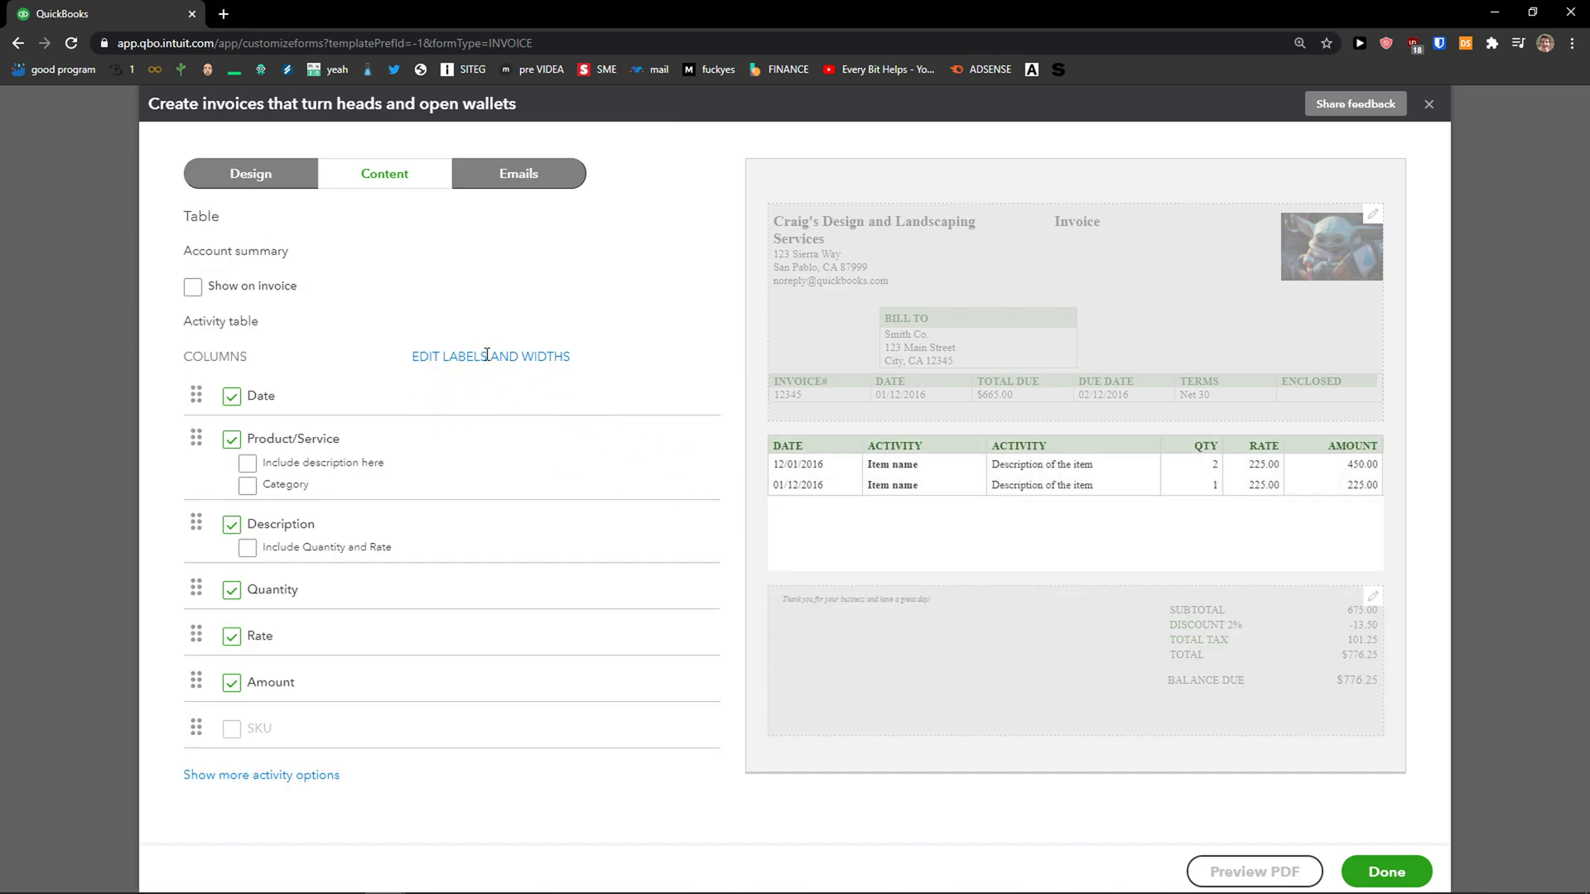
Show column labels and widths, widen the Date column to 19, and select its label
left_click(420, 357)
left_click_drag(561, 396, 565, 459)
left_click(495, 399)
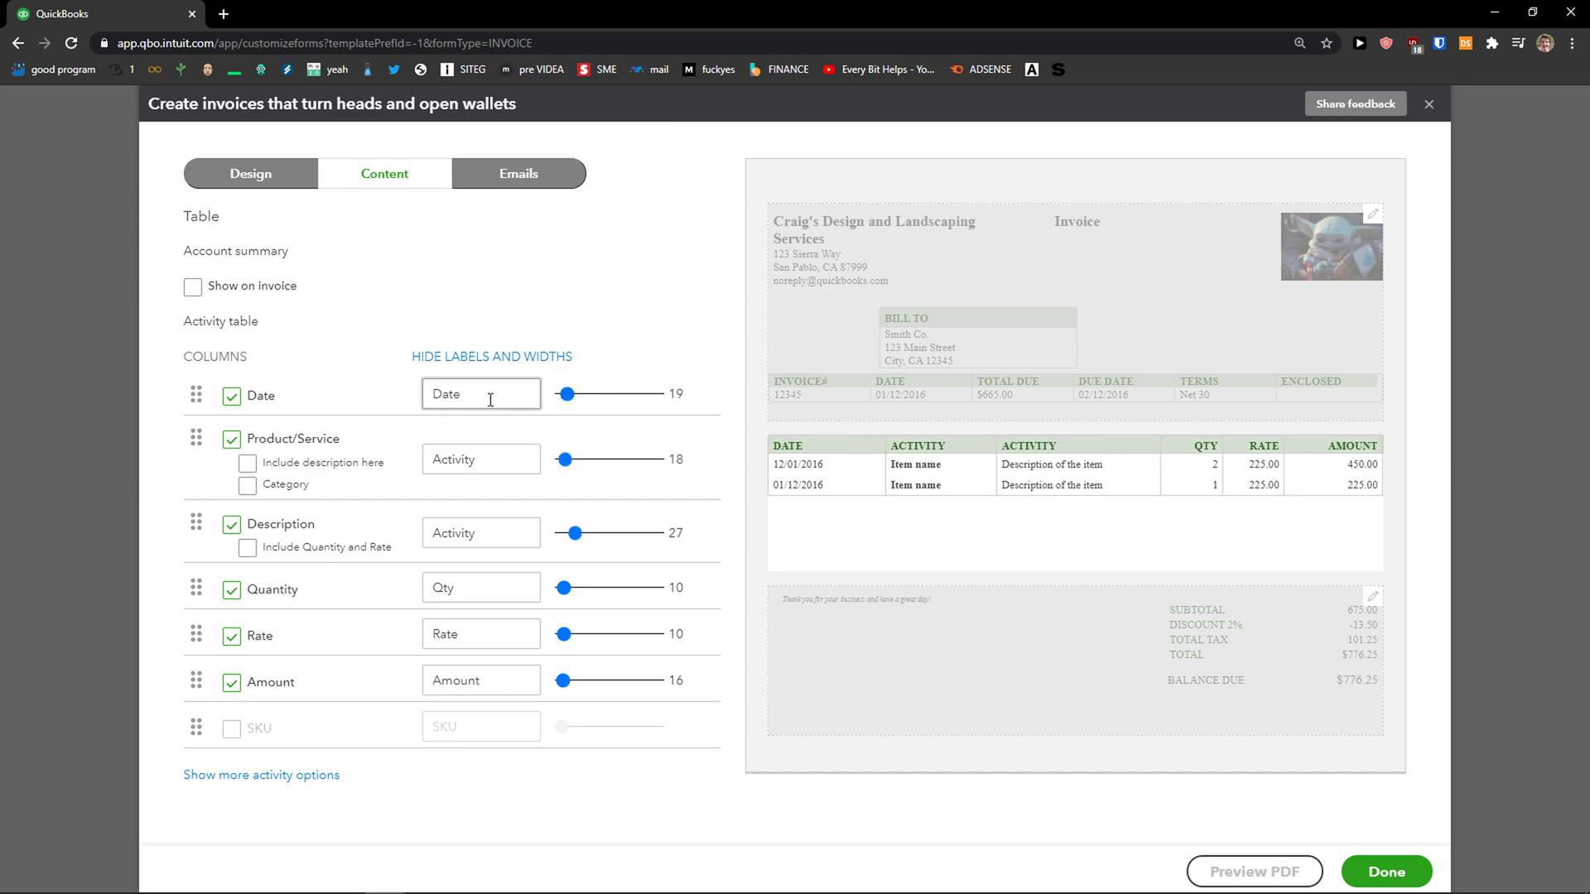
left_click(504, 395)
Review the footer's customer message and extra footer text unchanged, then display the invoice email settings
left_click(789, 680)
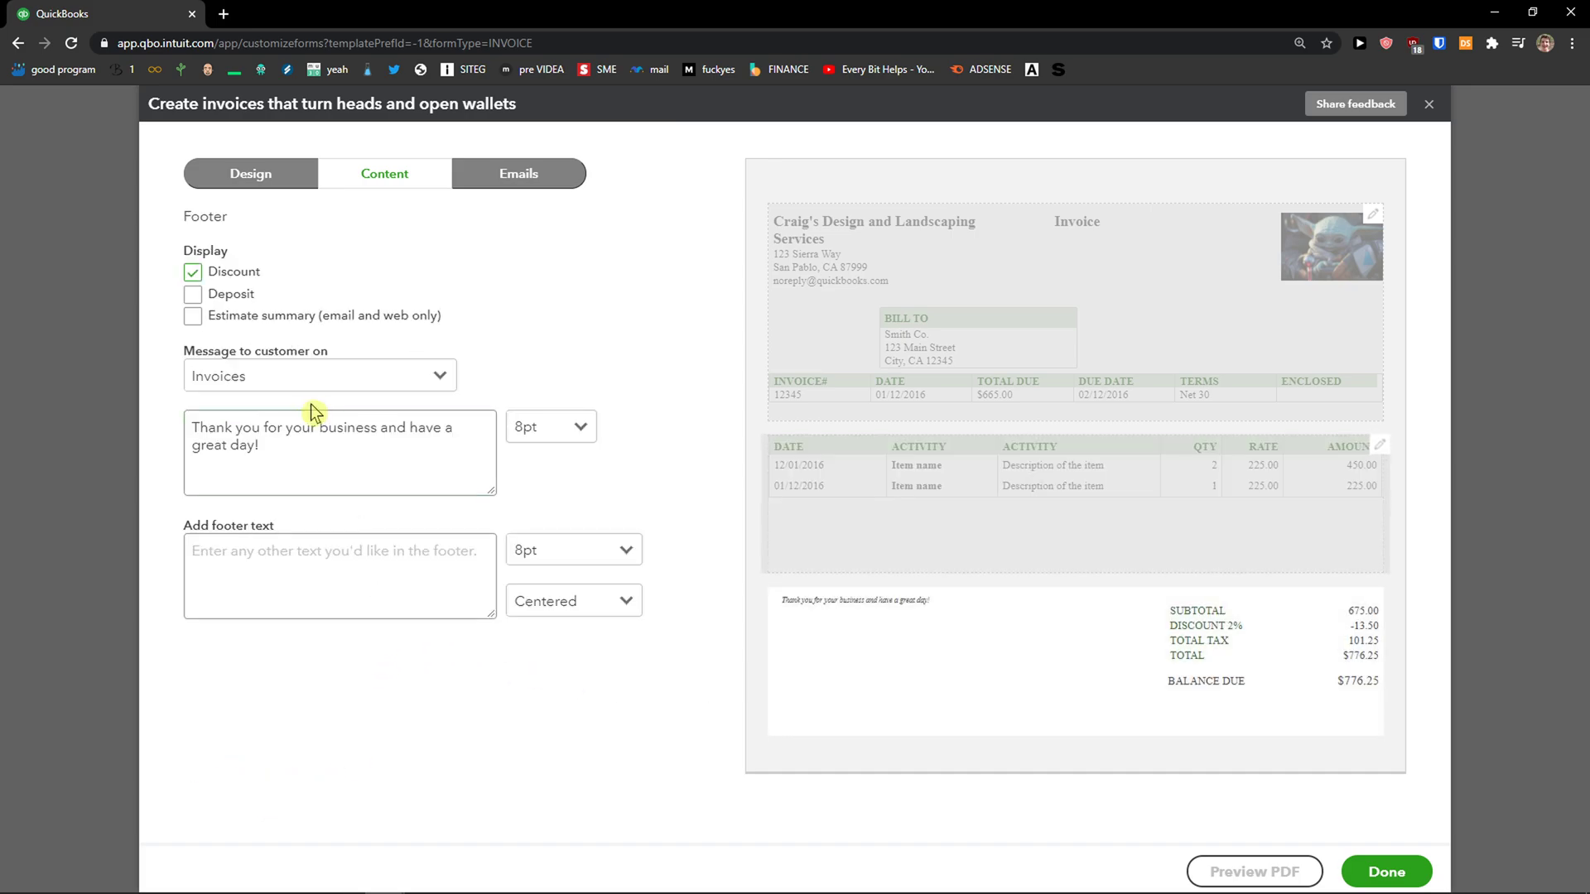
left_click_drag(281, 447, 160, 404)
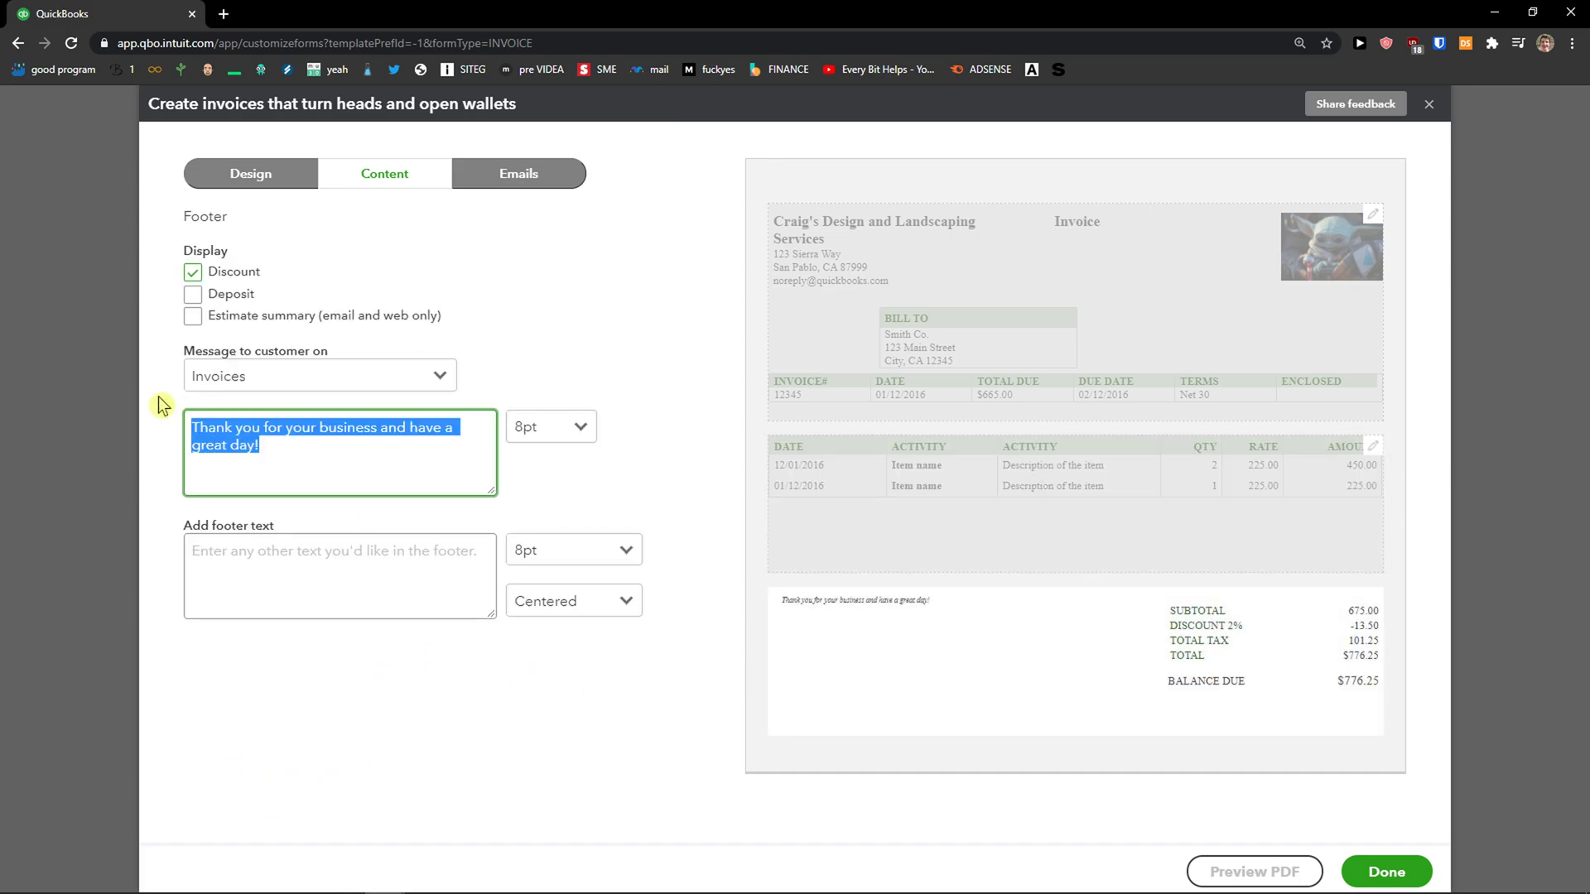
left_click(264, 447)
left_click(299, 567)
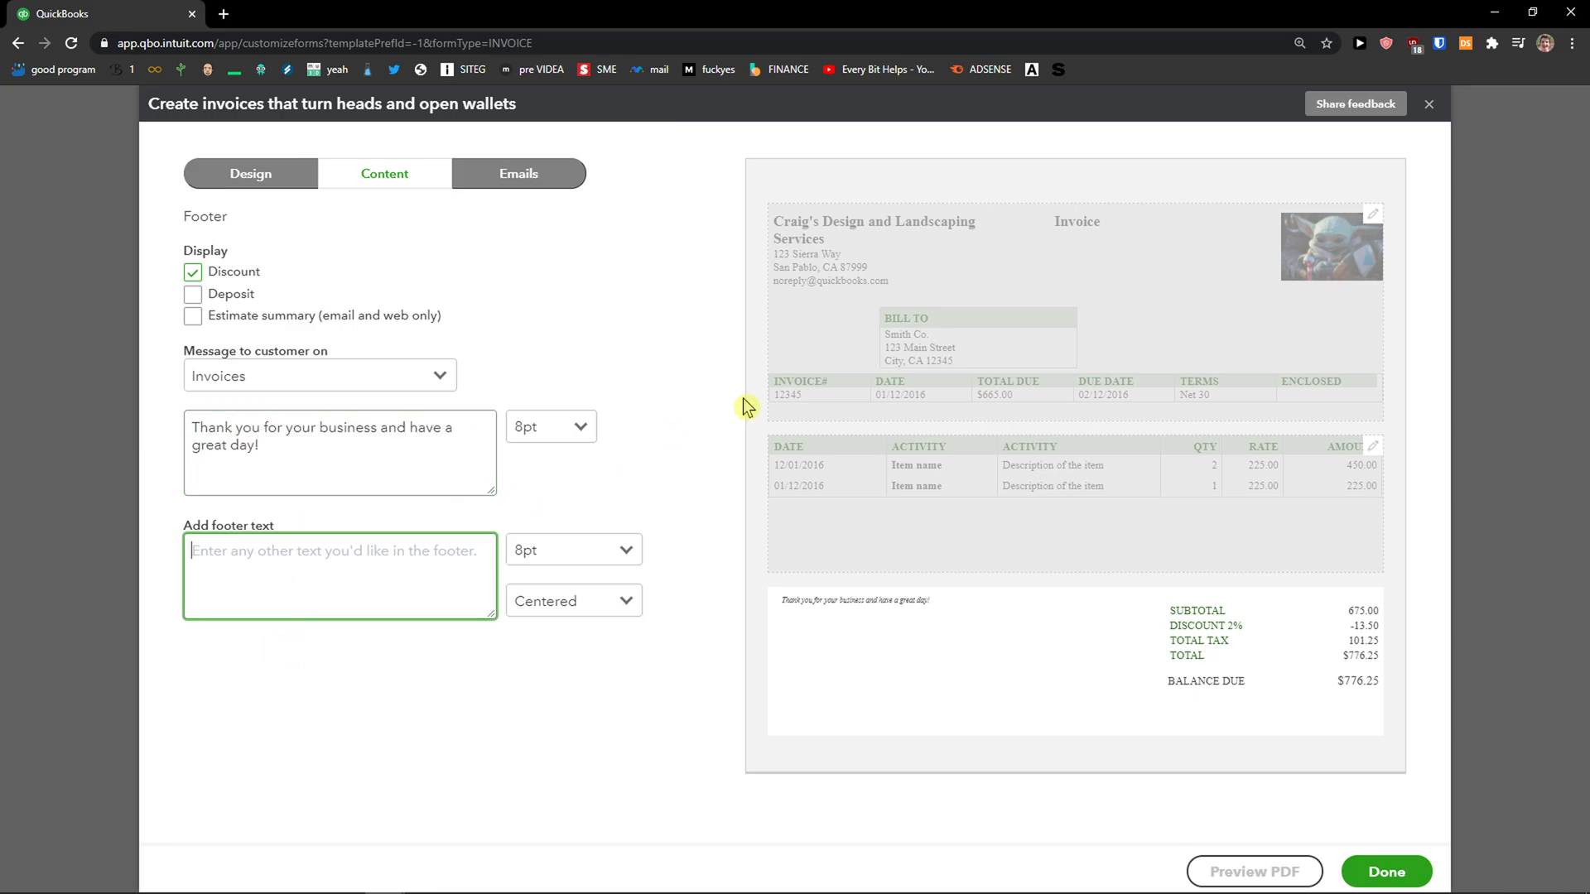
left_click(528, 178)
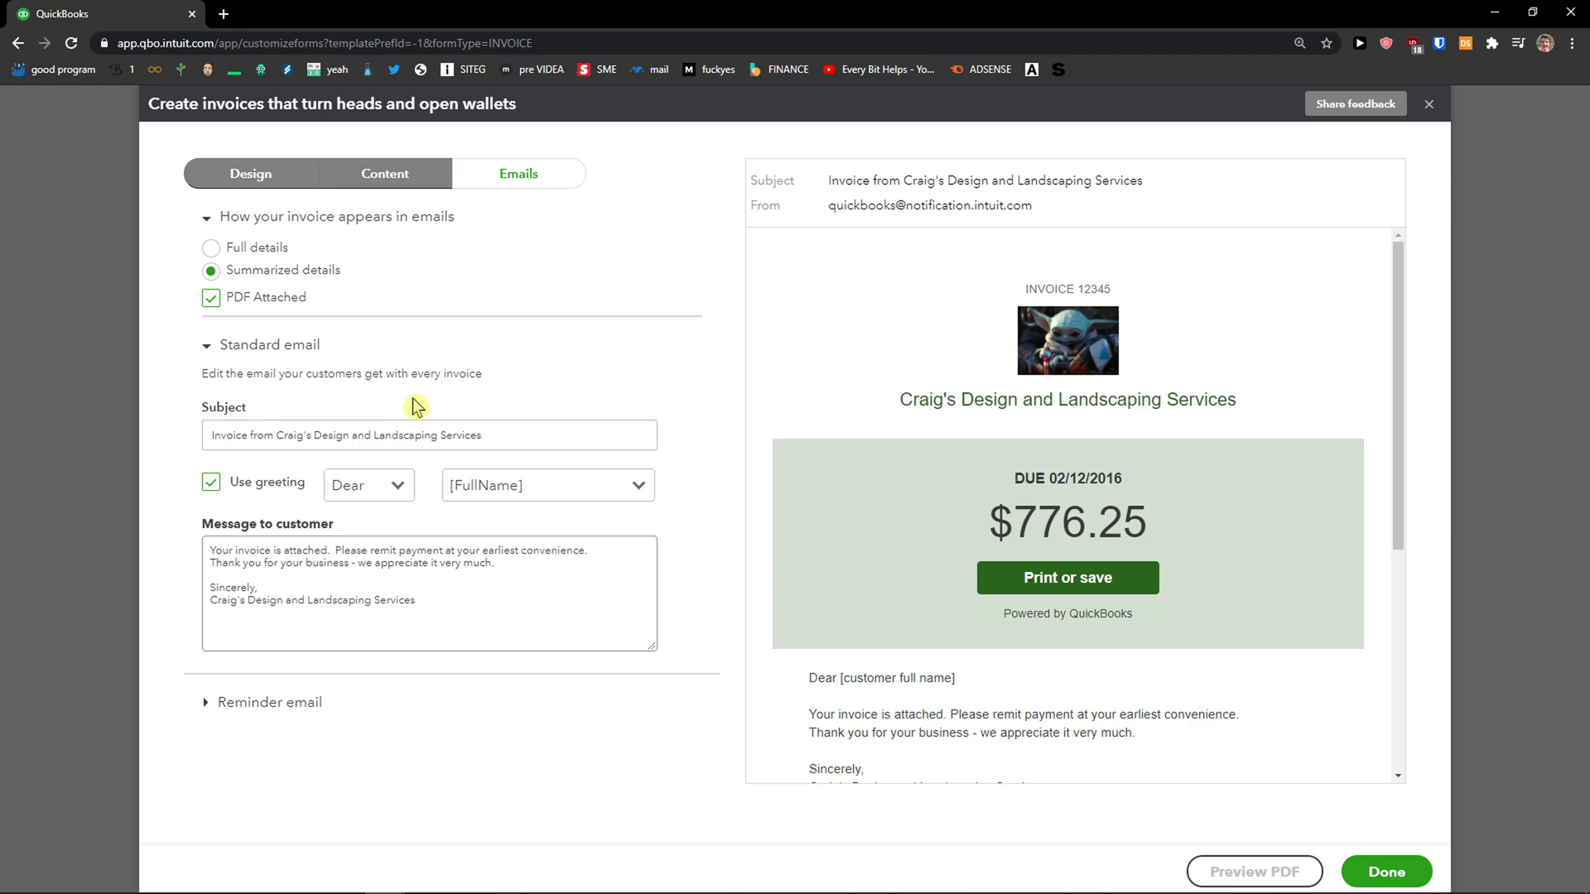
scroll(837, 498, "down", 5)
scroll(837, 498, "up", 5)
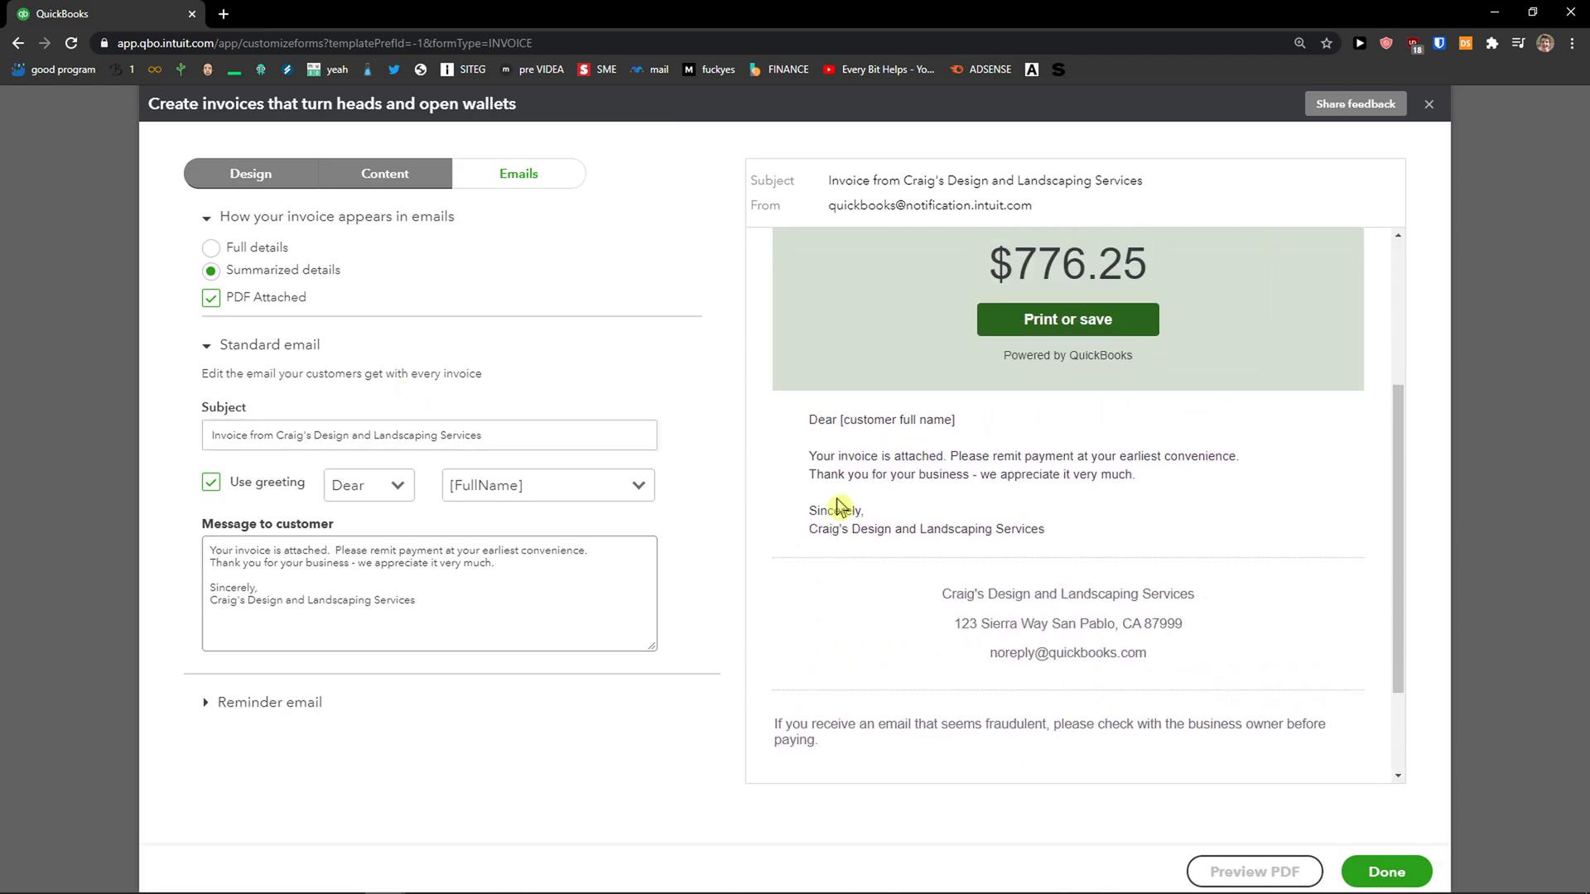
scroll(834, 501, "down", 2)
scroll(832, 503, "up", 2)
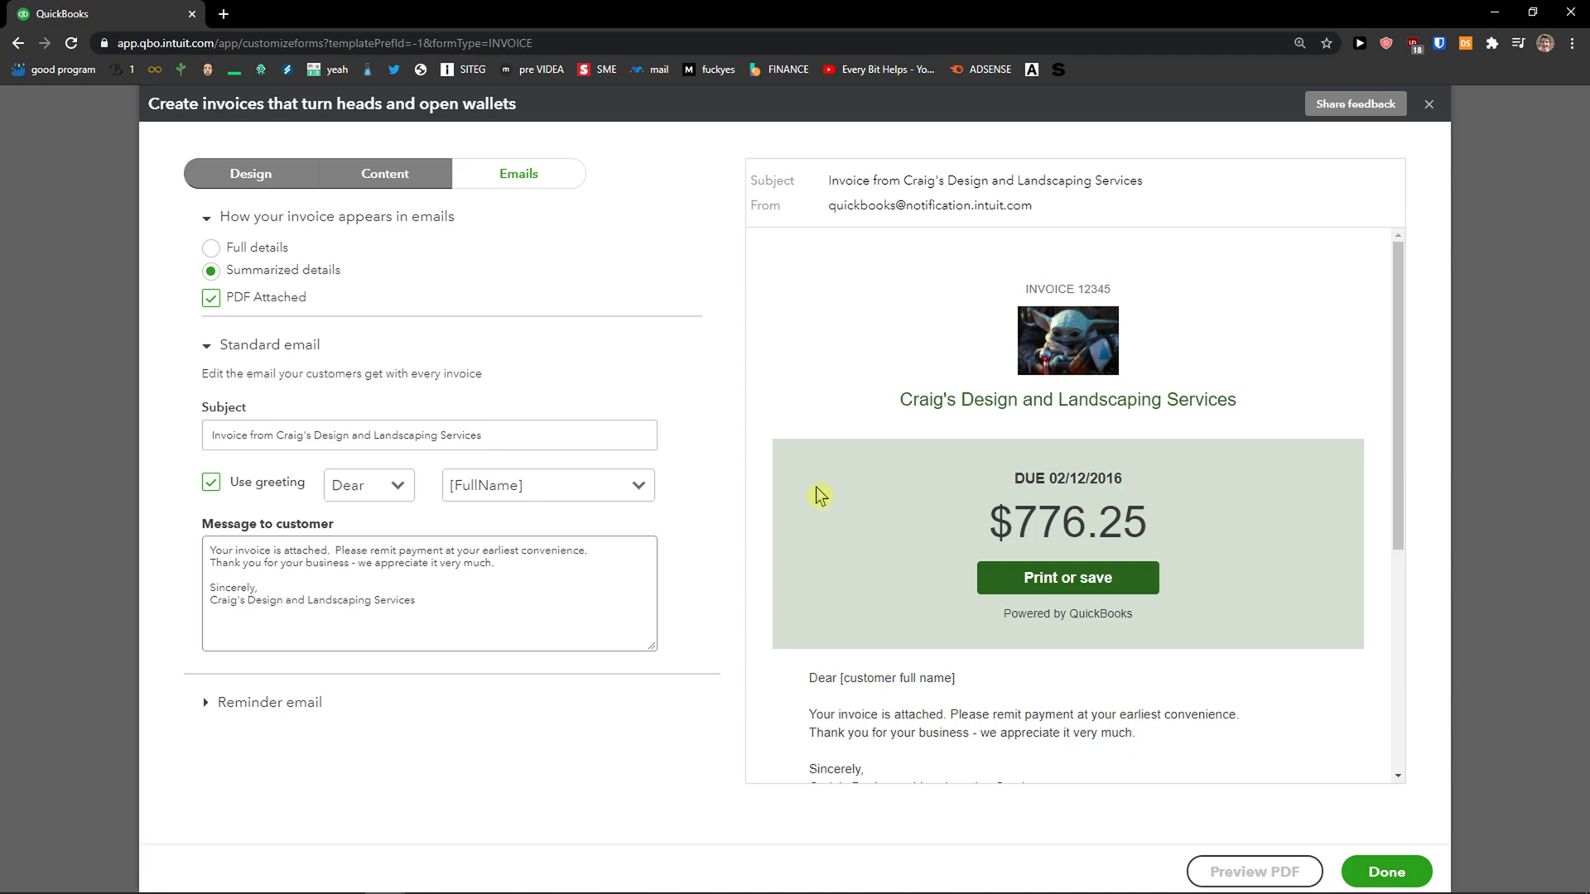
scroll(819, 496, "down", 5)
scroll(815, 484, "up", 5)
scroll(793, 447, "down", 1)
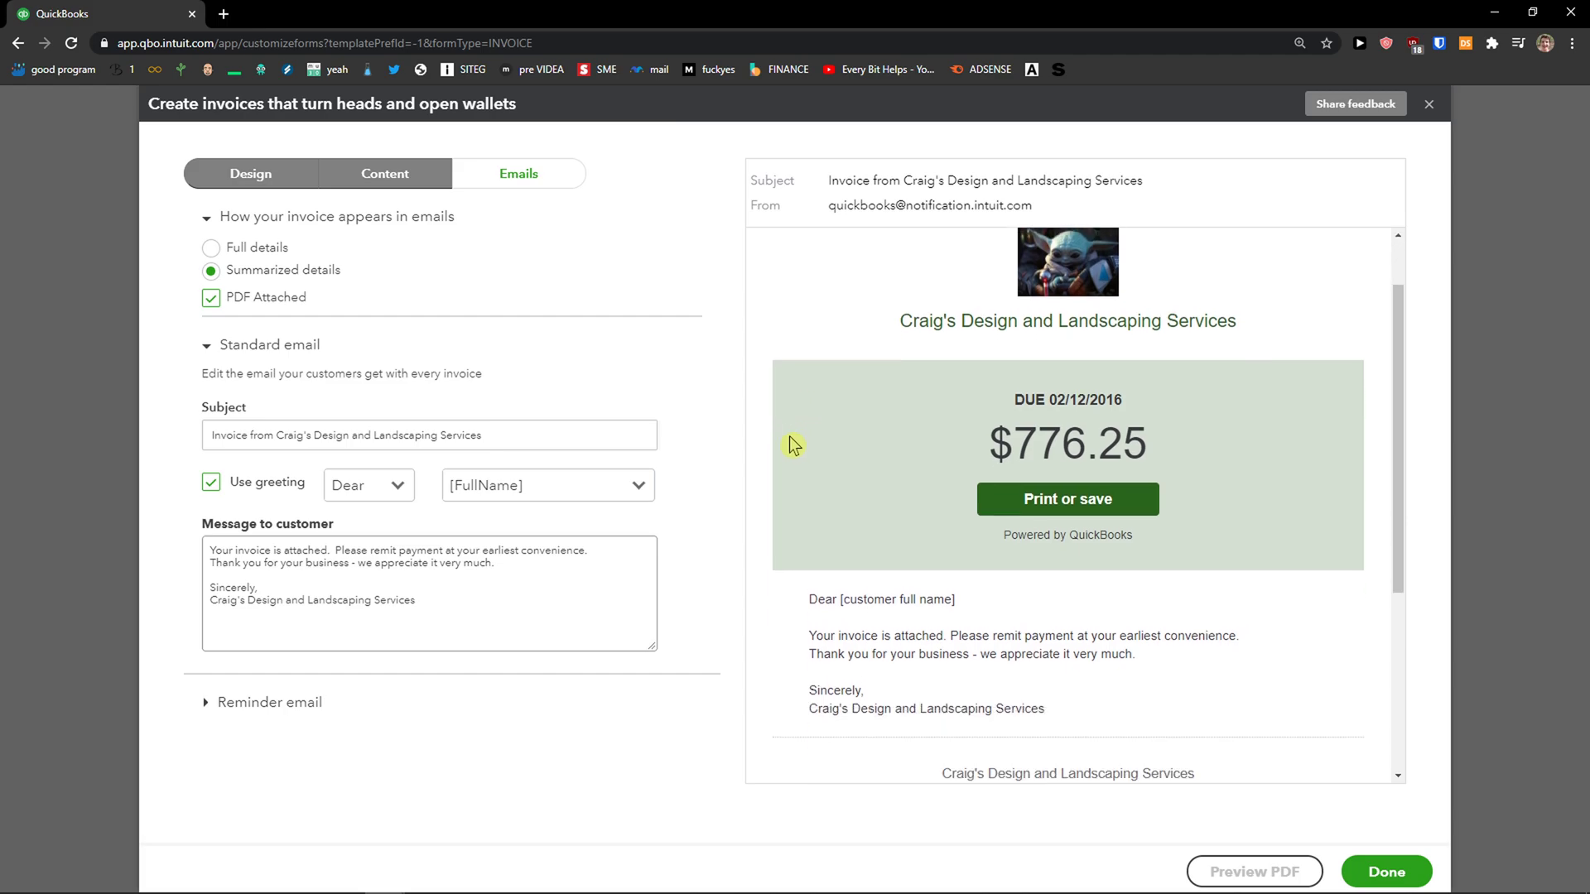
scroll(791, 443, "up", 1)
scroll(789, 438, "down", 1)
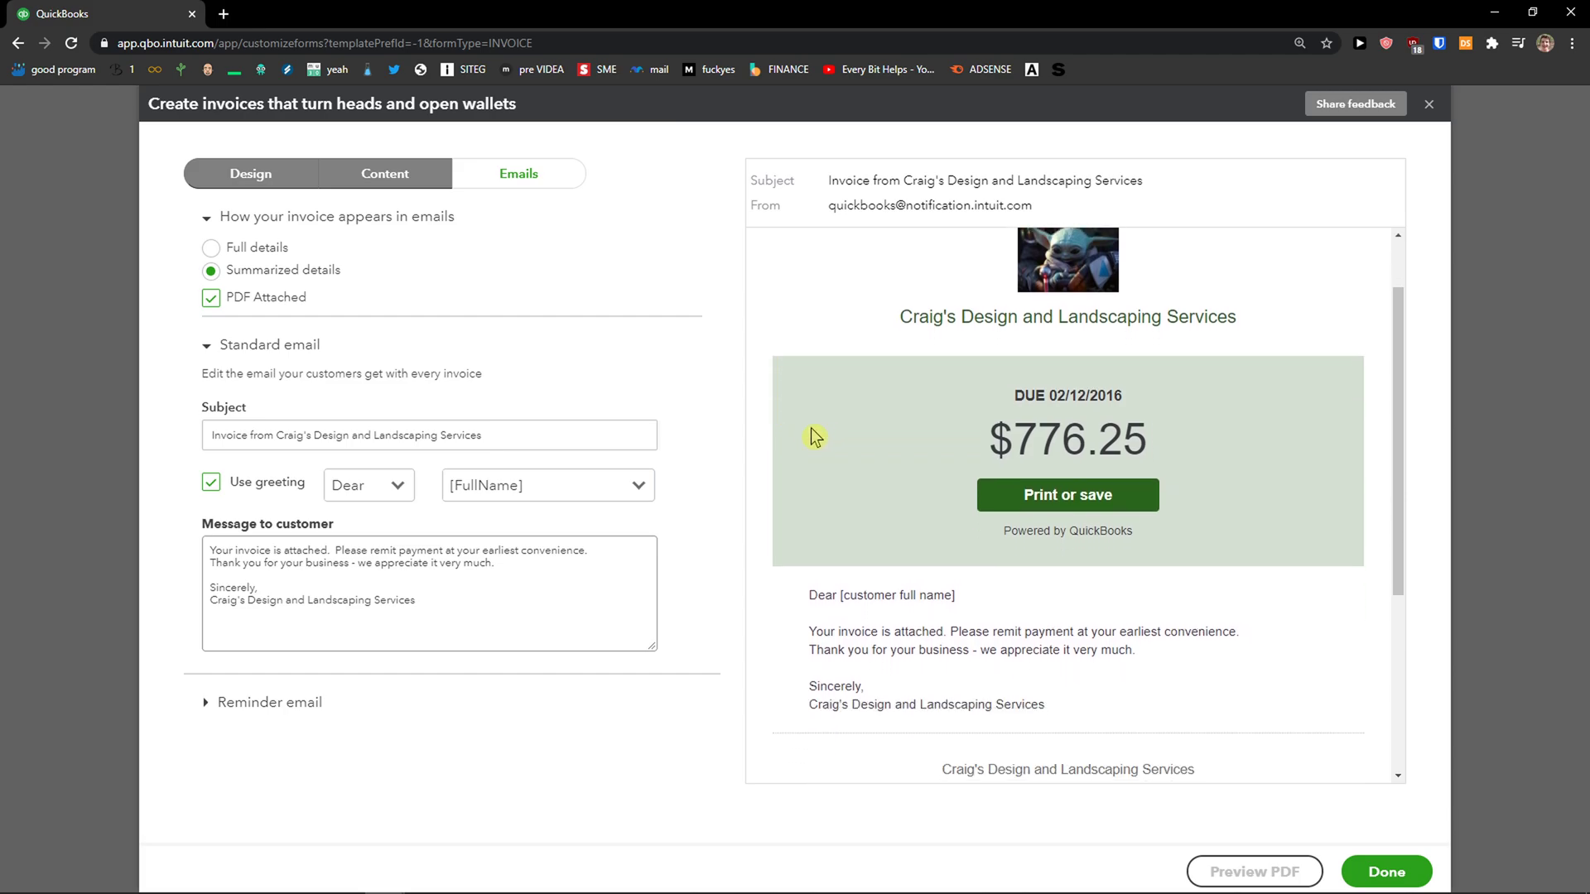